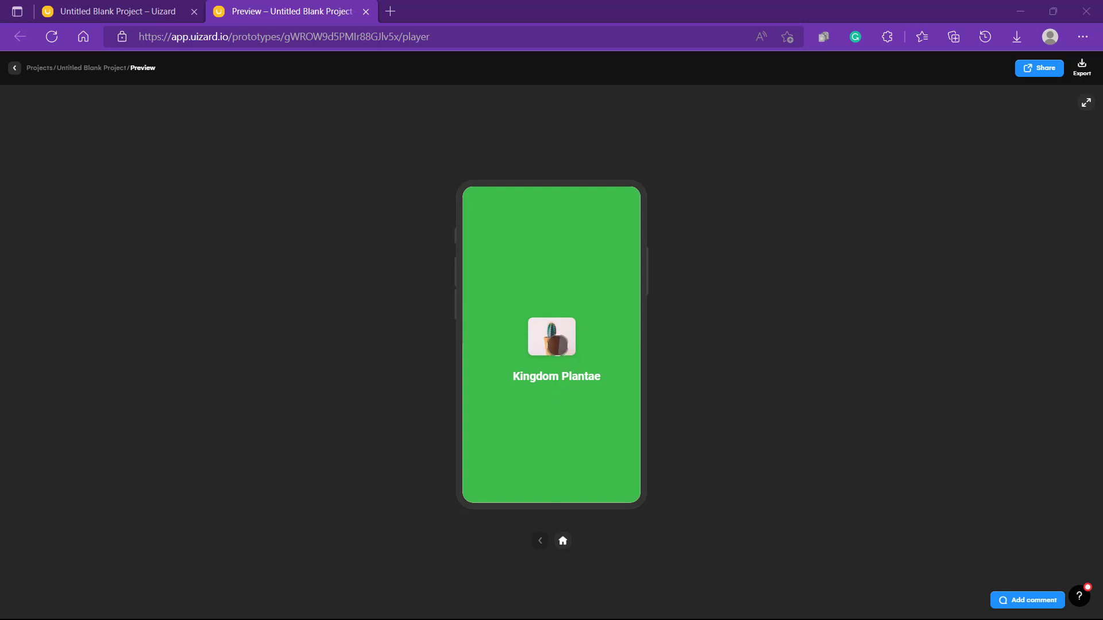
# - Play the prototype preview from the brand screen through the gallery and the Maecenas plant to the checkout payment popup
pyautogui.click(557, 345)
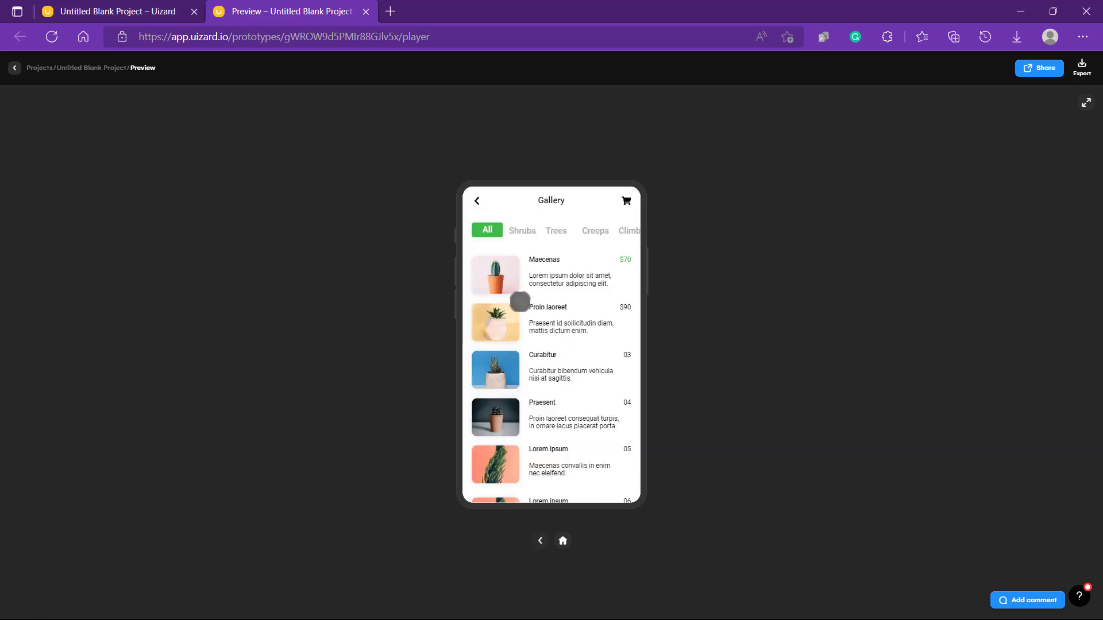
pyautogui.click(501, 276)
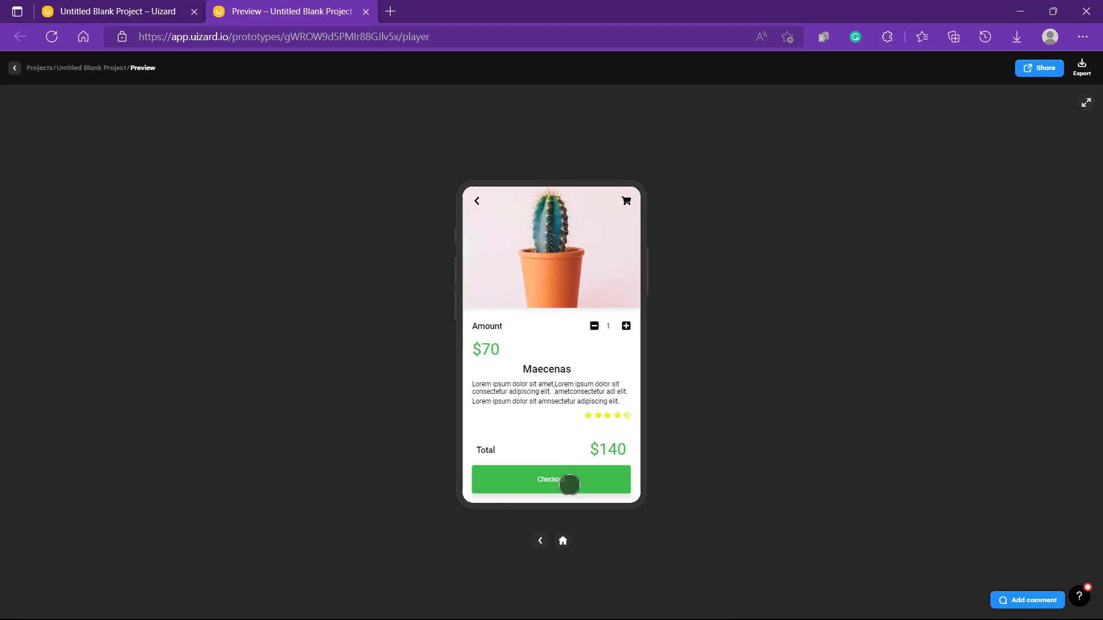
pyautogui.click(569, 486)
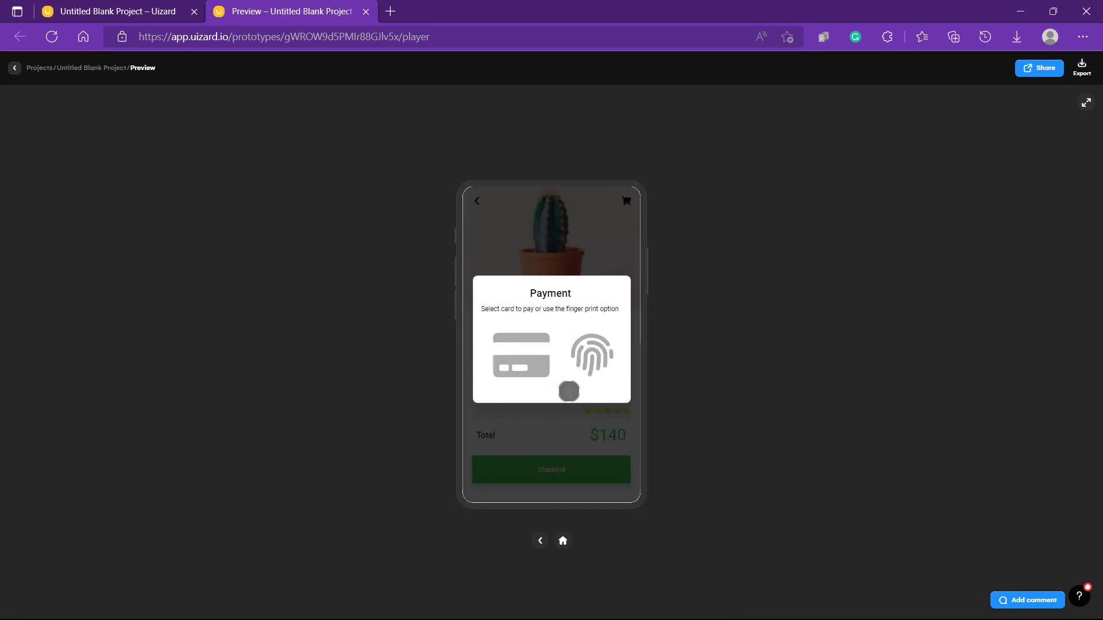
# - Switch to the project editor and look over the Brand Screen, Gallery, Cart and Payment designs
pyautogui.click(130, 10)
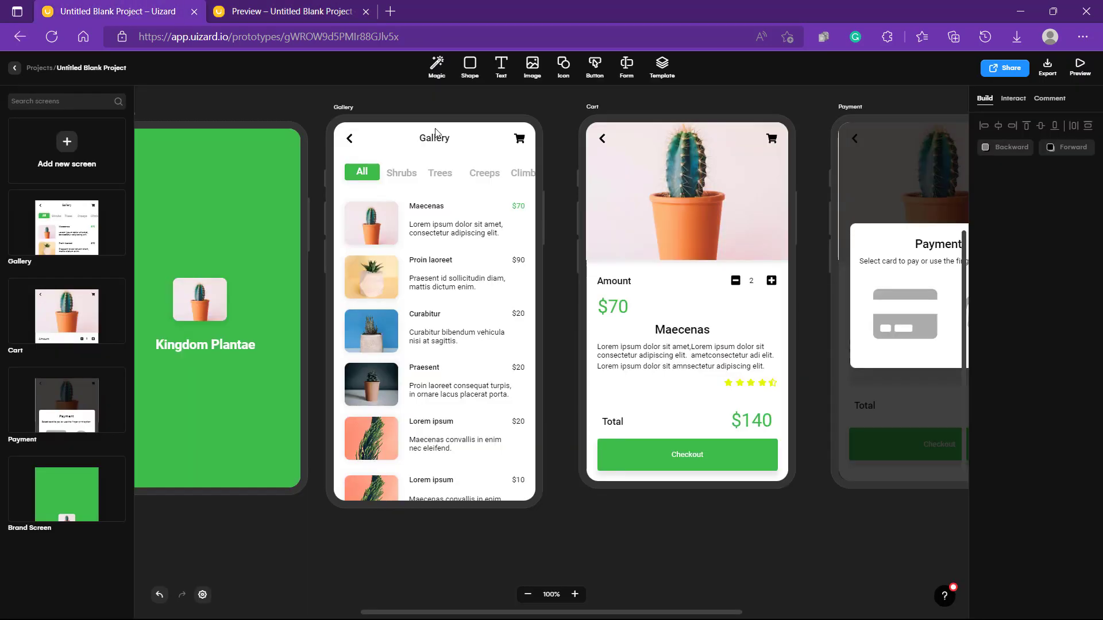
pyautogui.hscroll(-3, 718, 355)
pyautogui.hscroll(10, 718, 355)
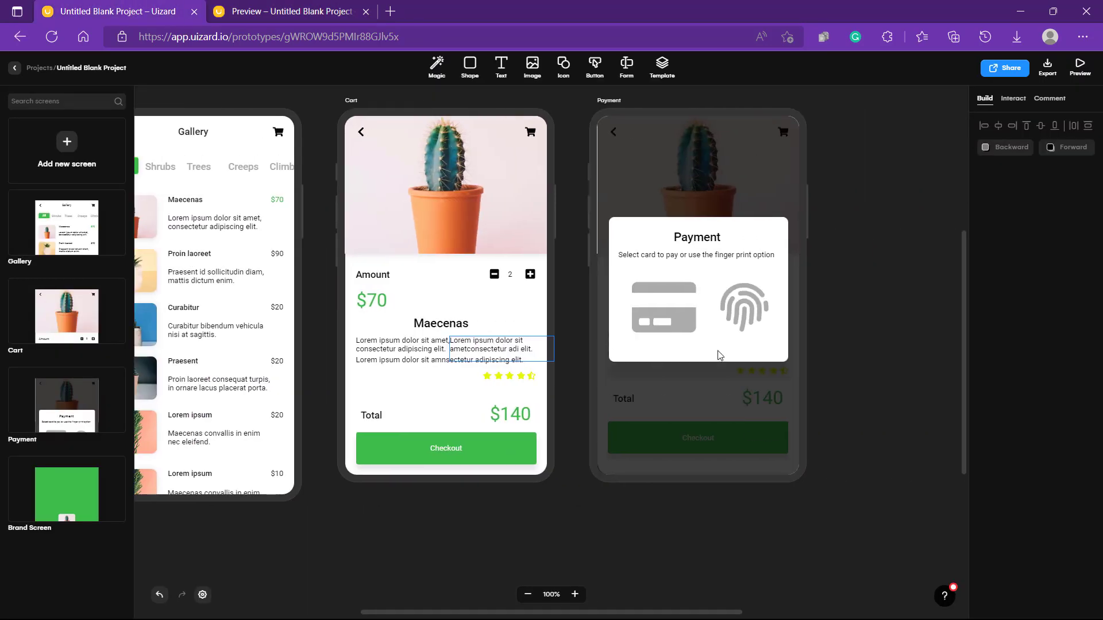
pyautogui.hscroll(-7, 718, 355)
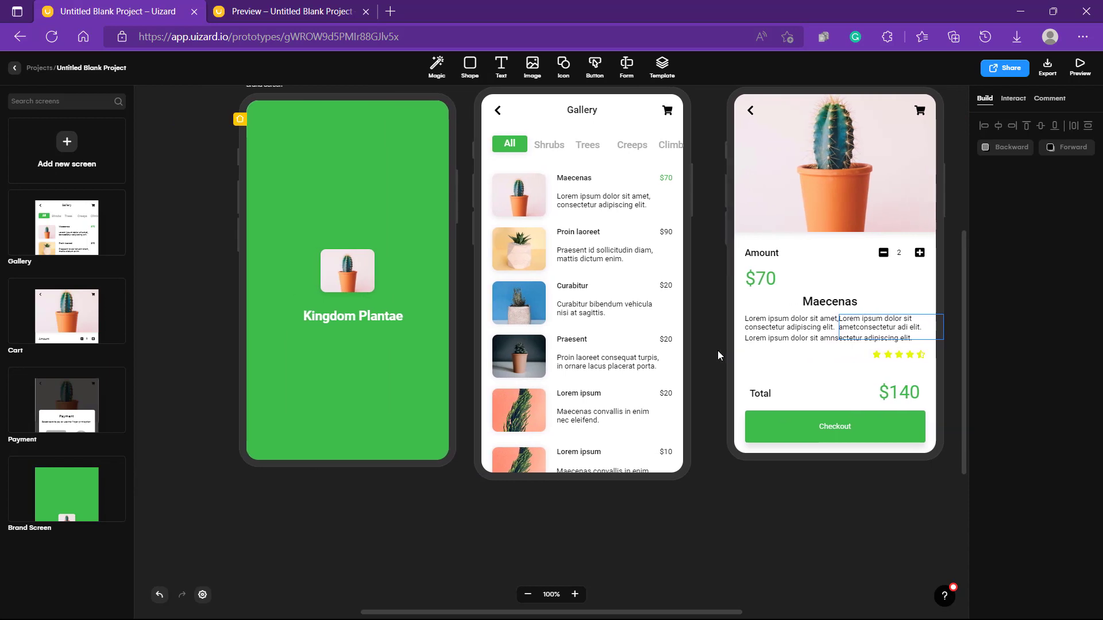
pyautogui.scroll(3, 718, 355)
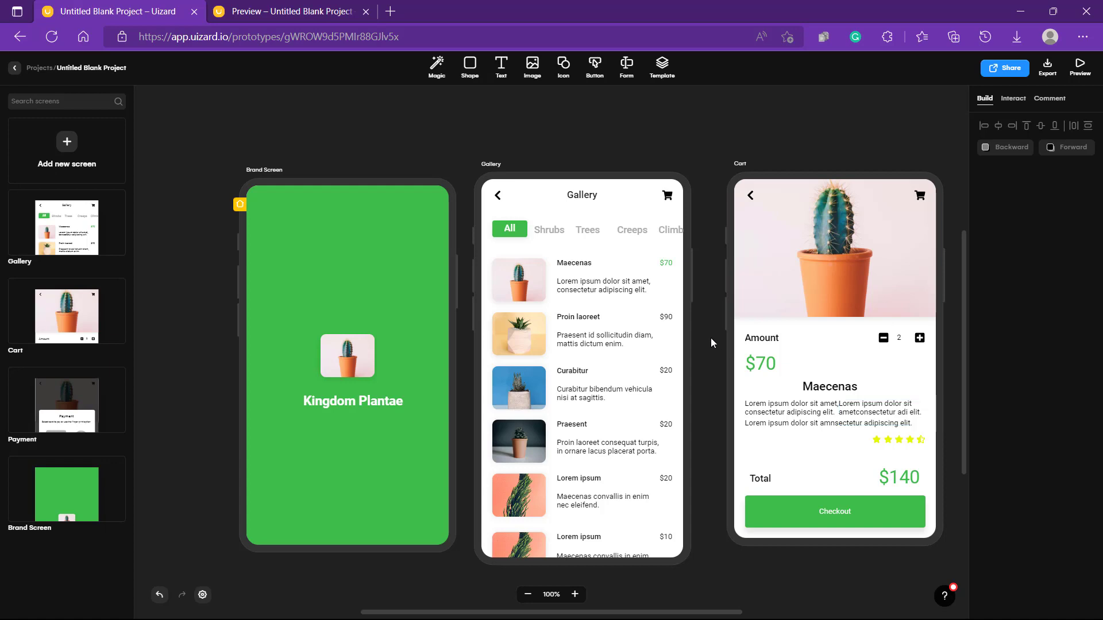
pyautogui.click(12, 69)
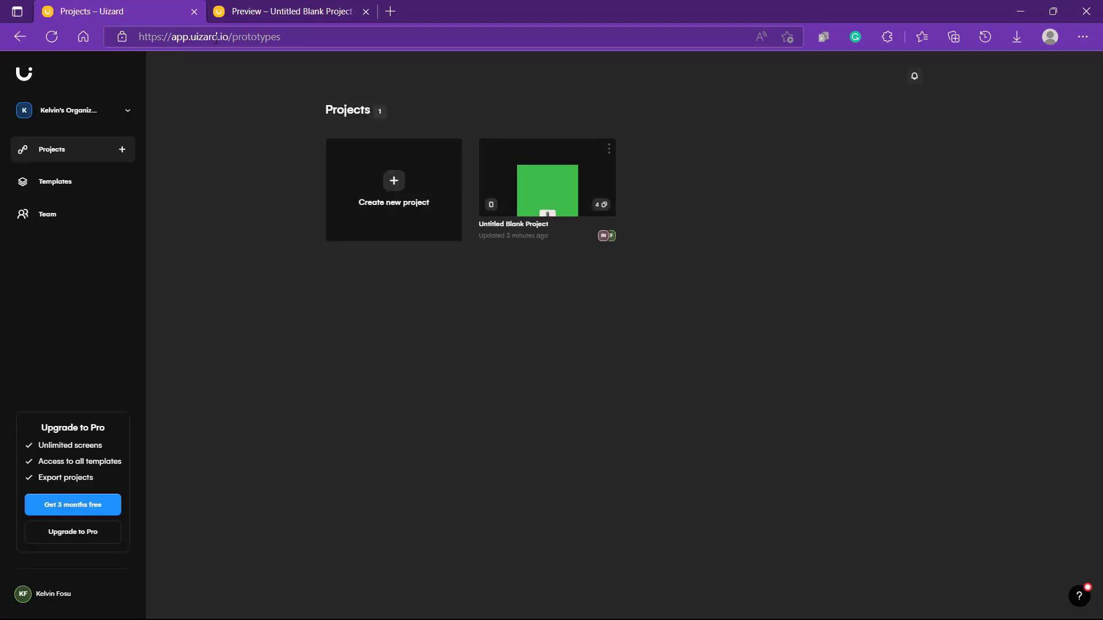
pyautogui.moveTo(230, 38); pyautogui.dragTo(134, 40)
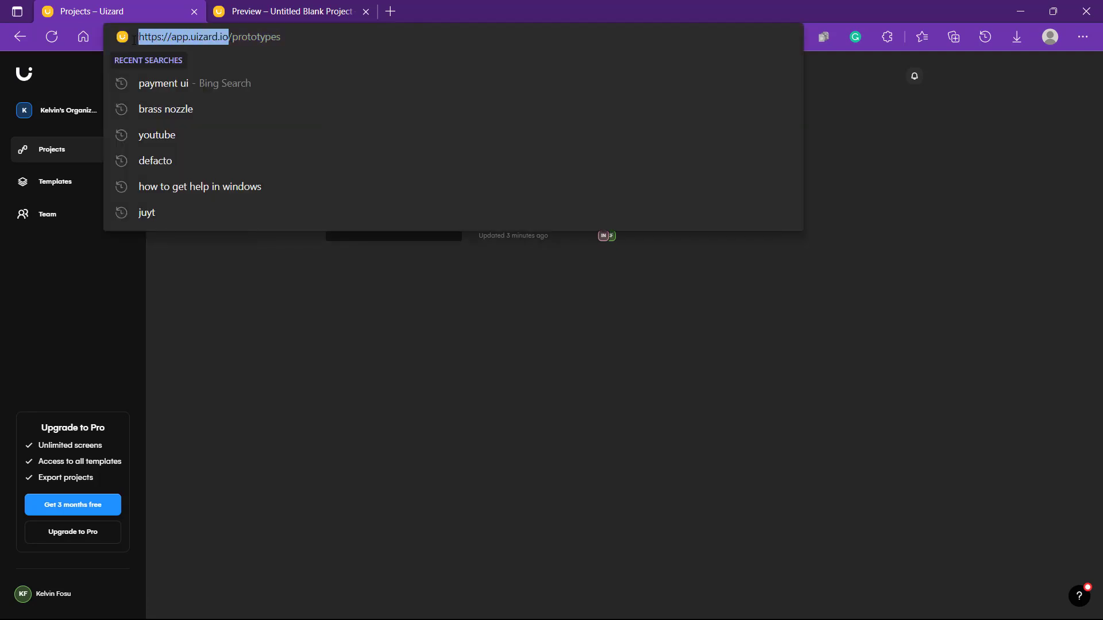
pyautogui.click(94, 297)
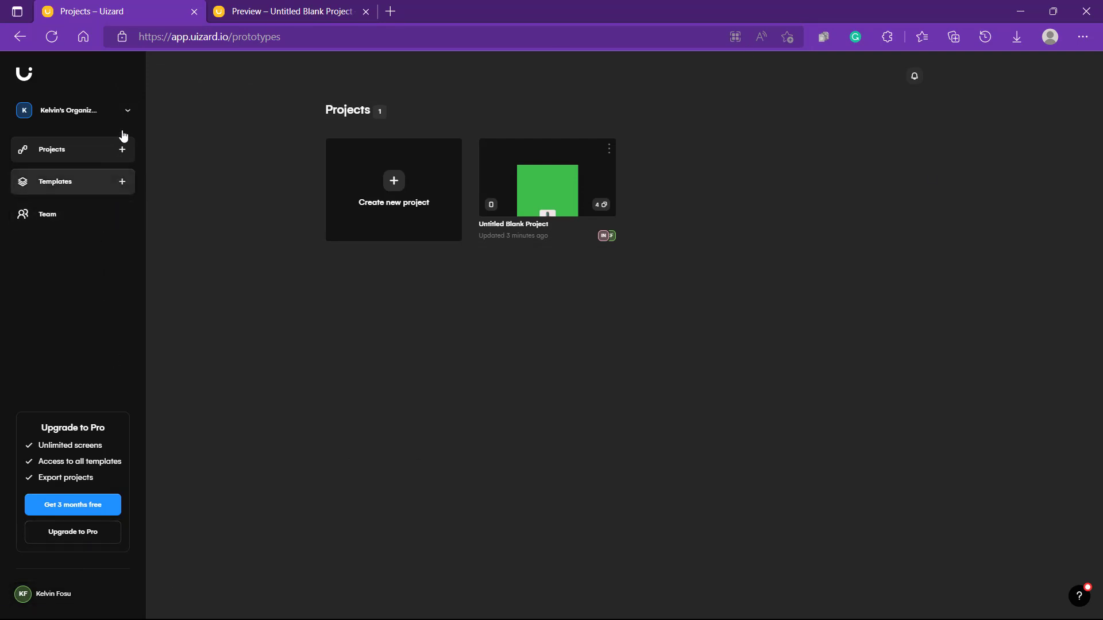
# - Open the current organization's settings and bring up the organization list again
pyautogui.click(128, 111)
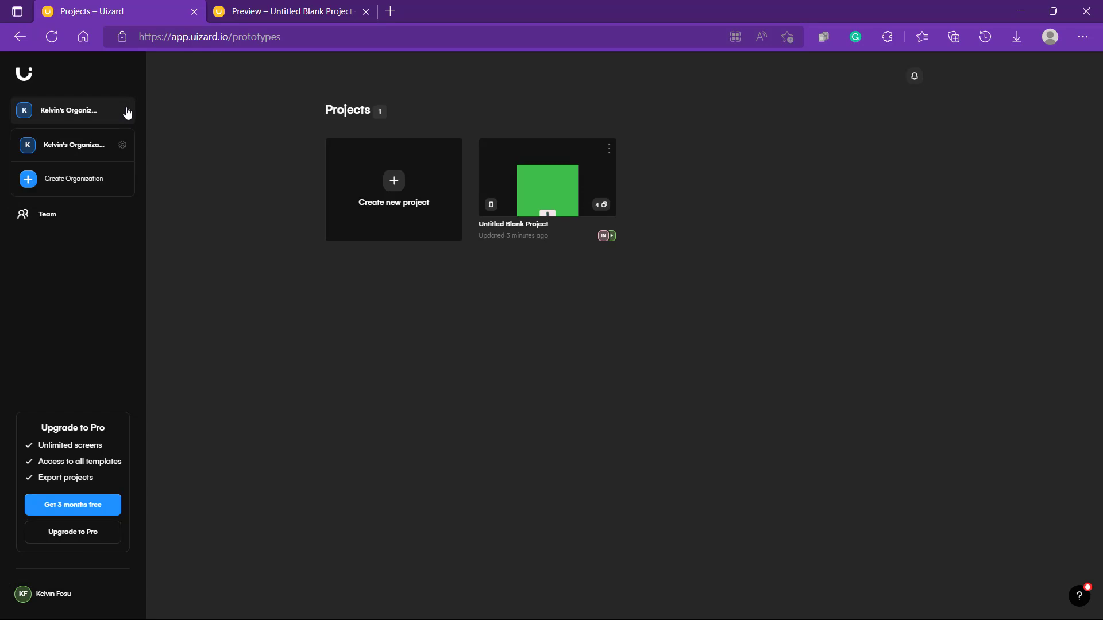
pyautogui.click(122, 147)
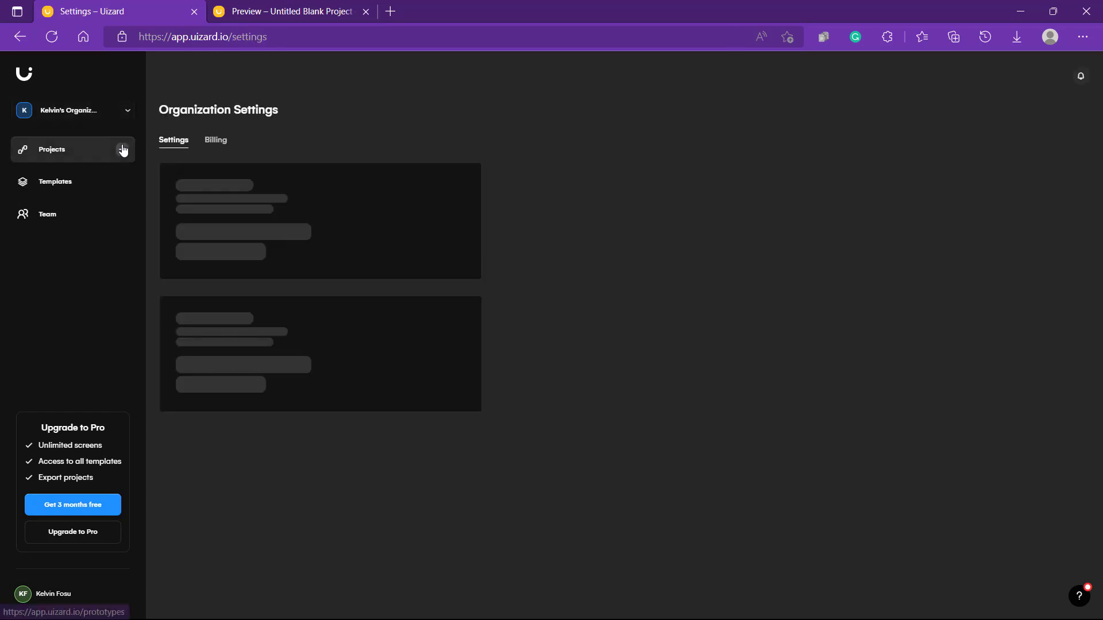
pyautogui.click(128, 111)
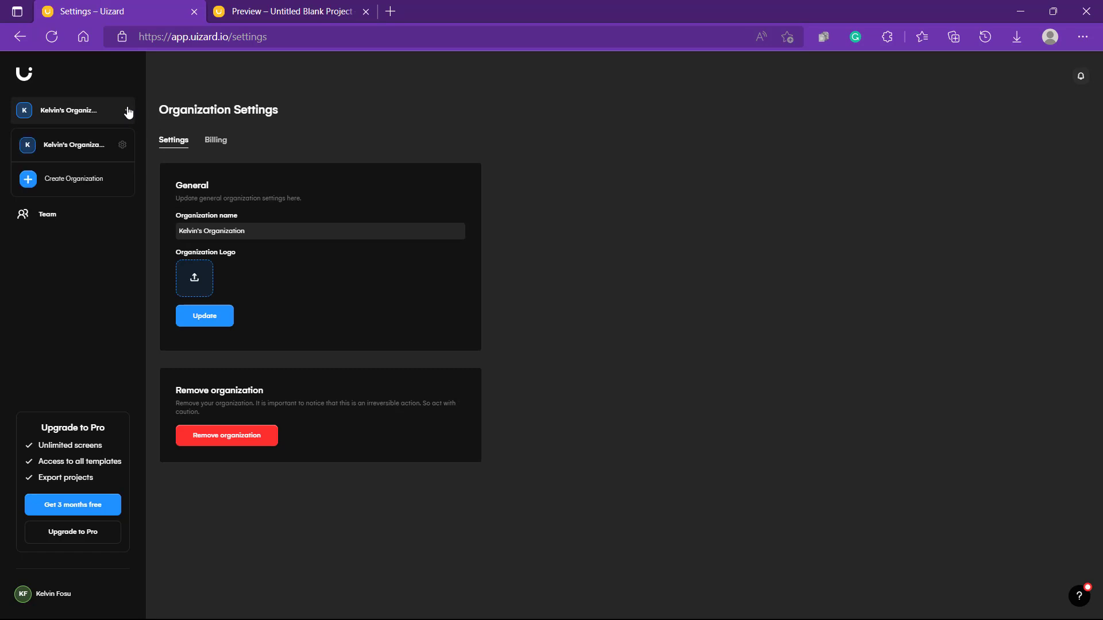
# - Switch dark mode off and back on in the account options
pyautogui.click(57, 594)
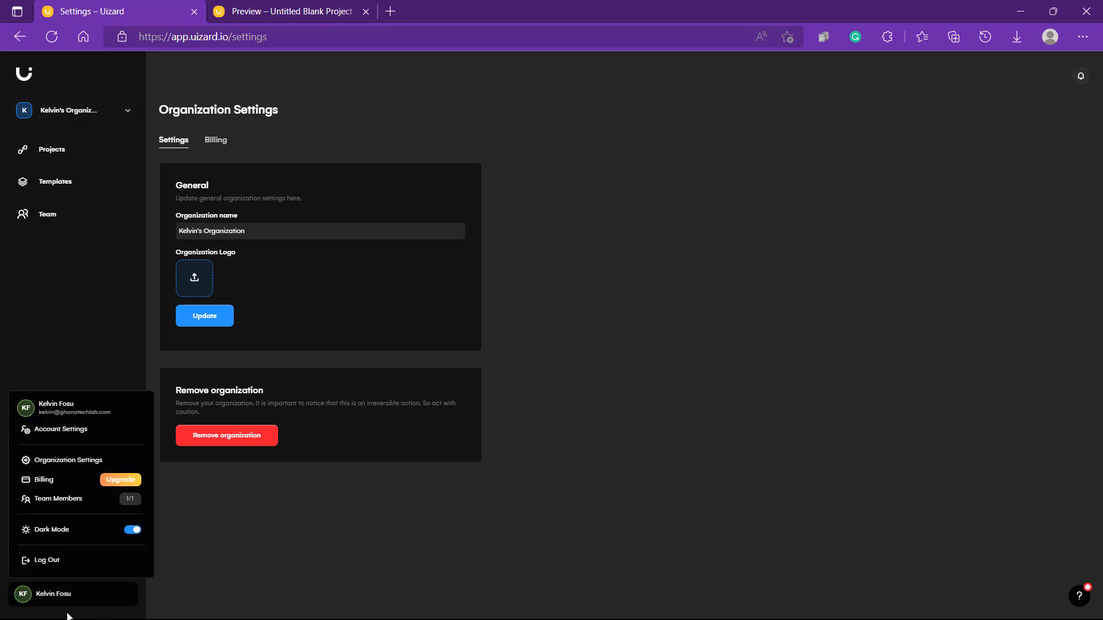
pyautogui.click(134, 530)
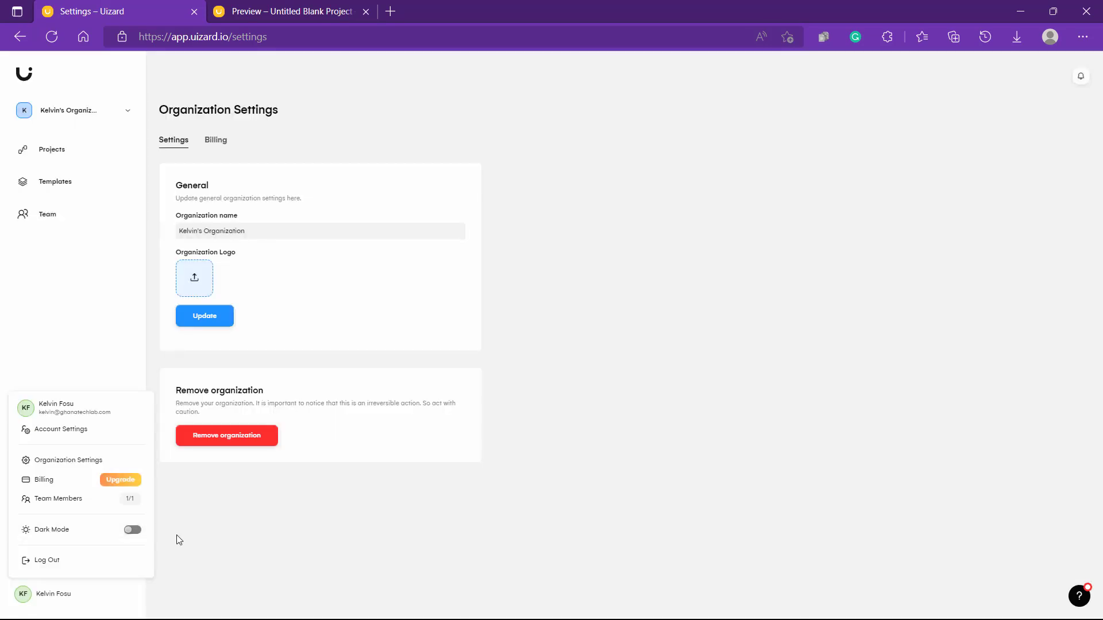
pyautogui.click(132, 531)
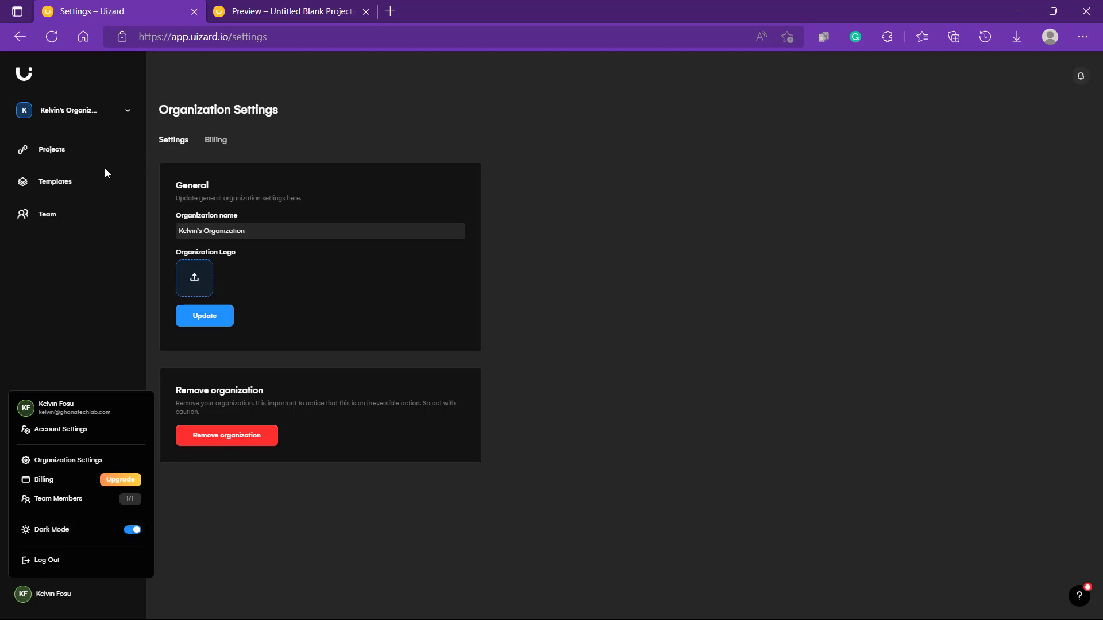
# - Create a new blank mobile project from scratch, starting from the projects overview
pyautogui.click(69, 154)
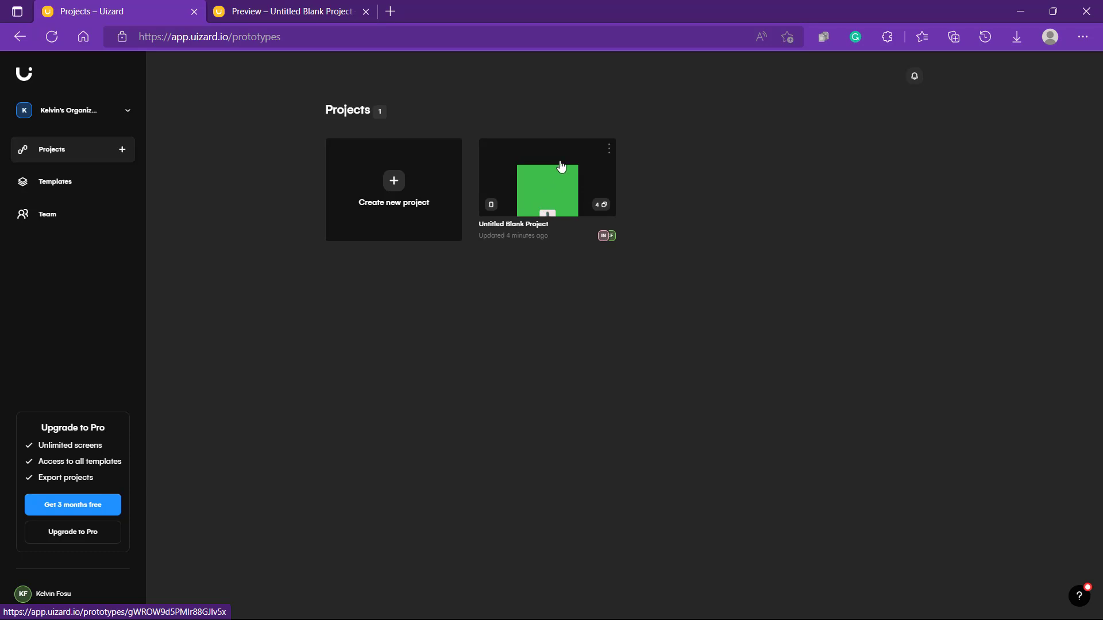
pyautogui.click(390, 183)
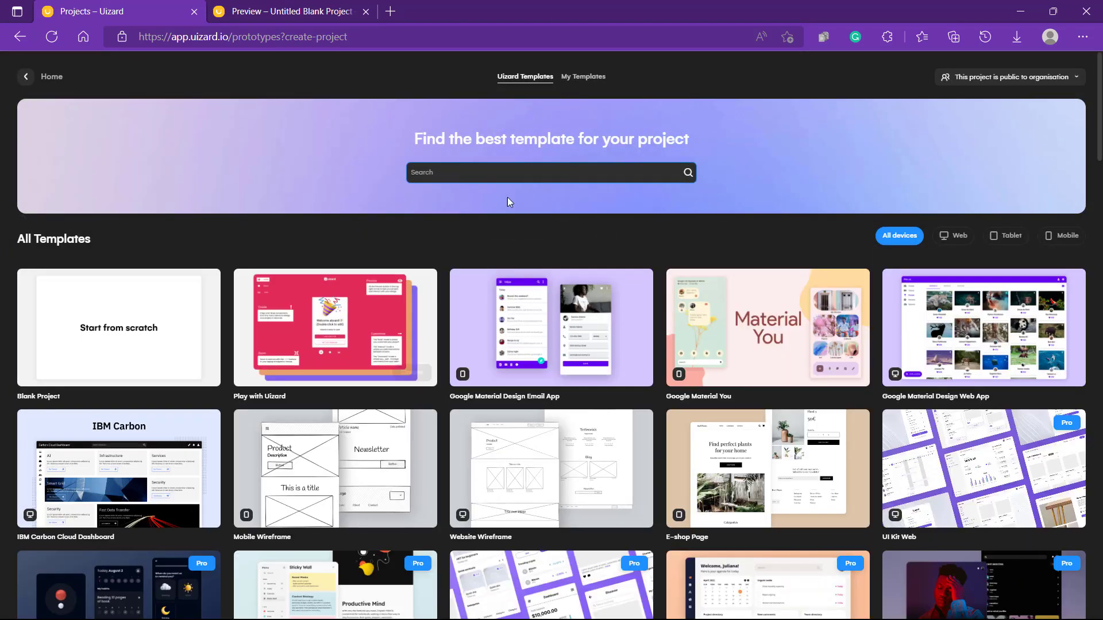
pyautogui.moveTo(143, 324)
pyautogui.moveTo(132, 362)
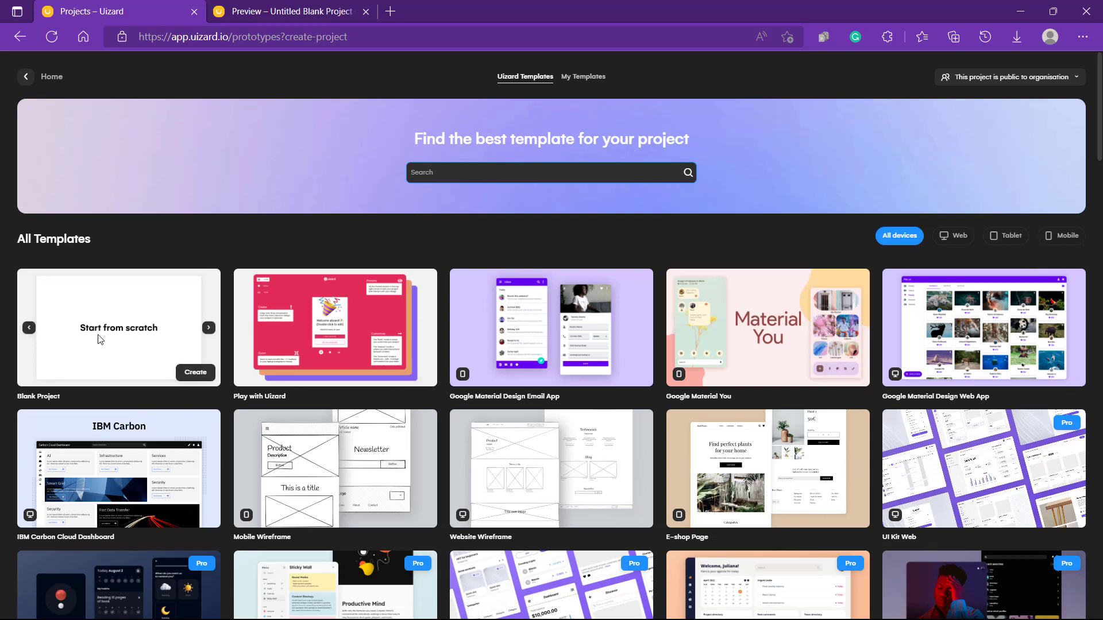
pyautogui.click(197, 374)
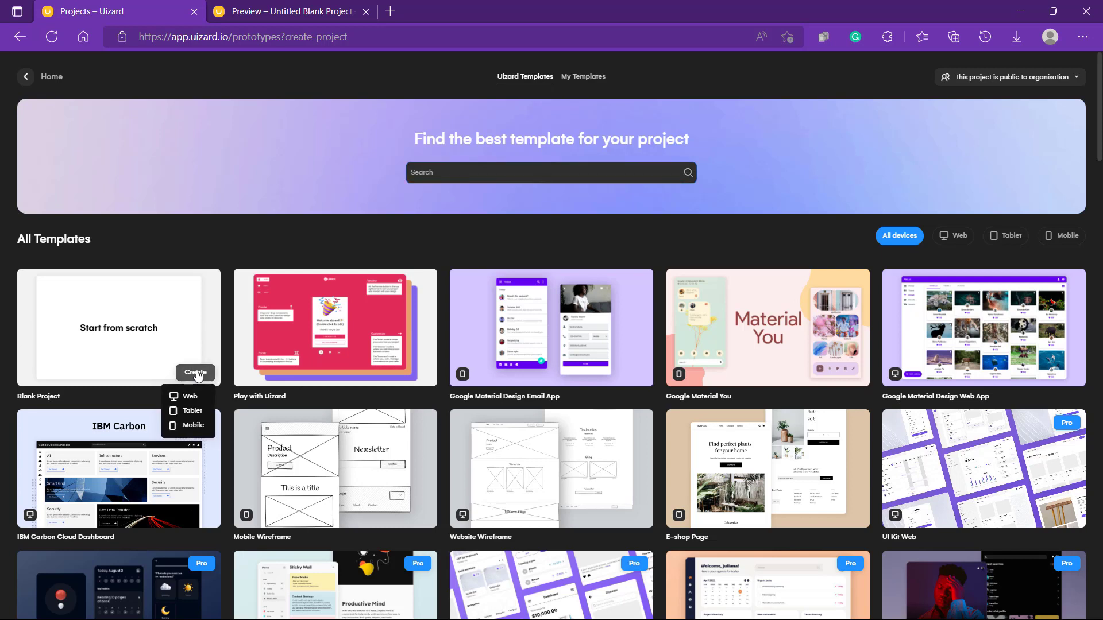
pyautogui.click(193, 432)
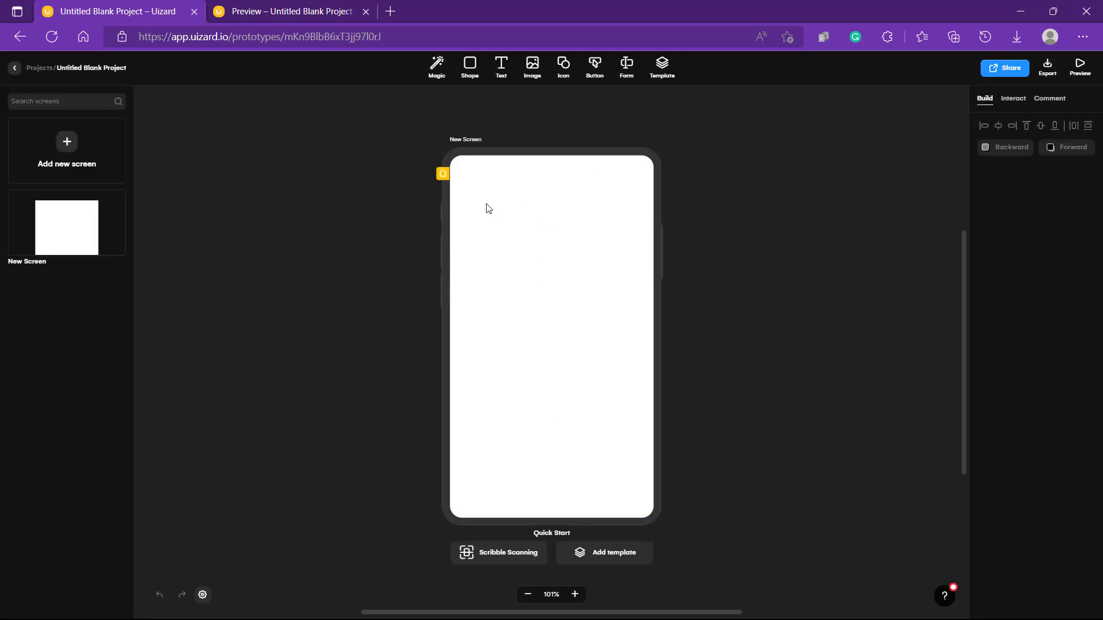
# - Return to the projects overview, reopen the green Kingdom Plantae project and look over its screens
pyautogui.click(15, 67)
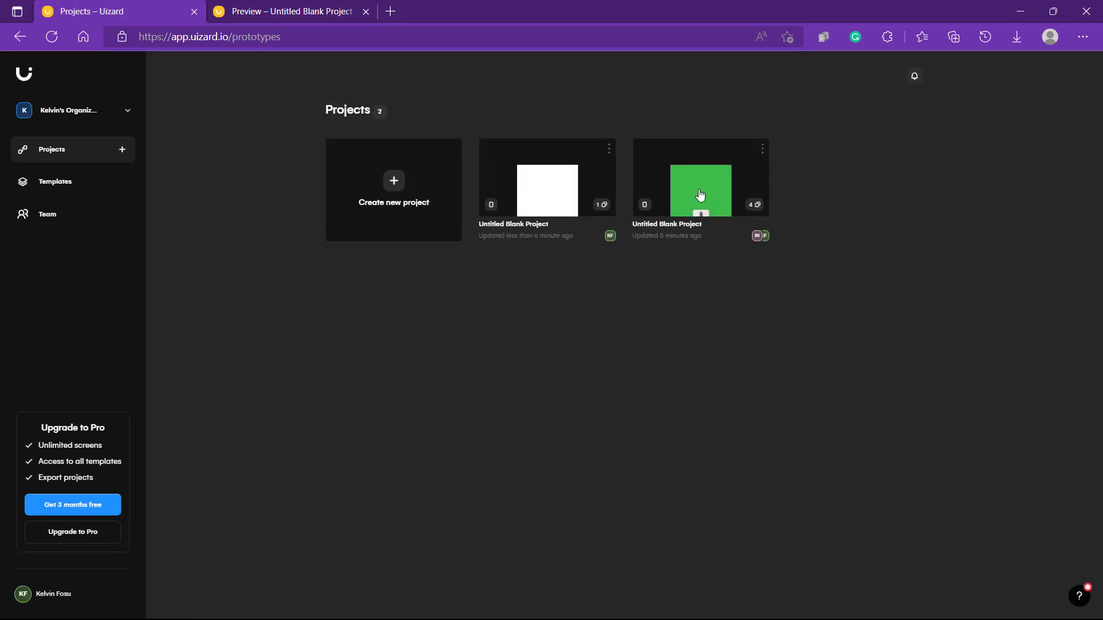
pyautogui.click(703, 200)
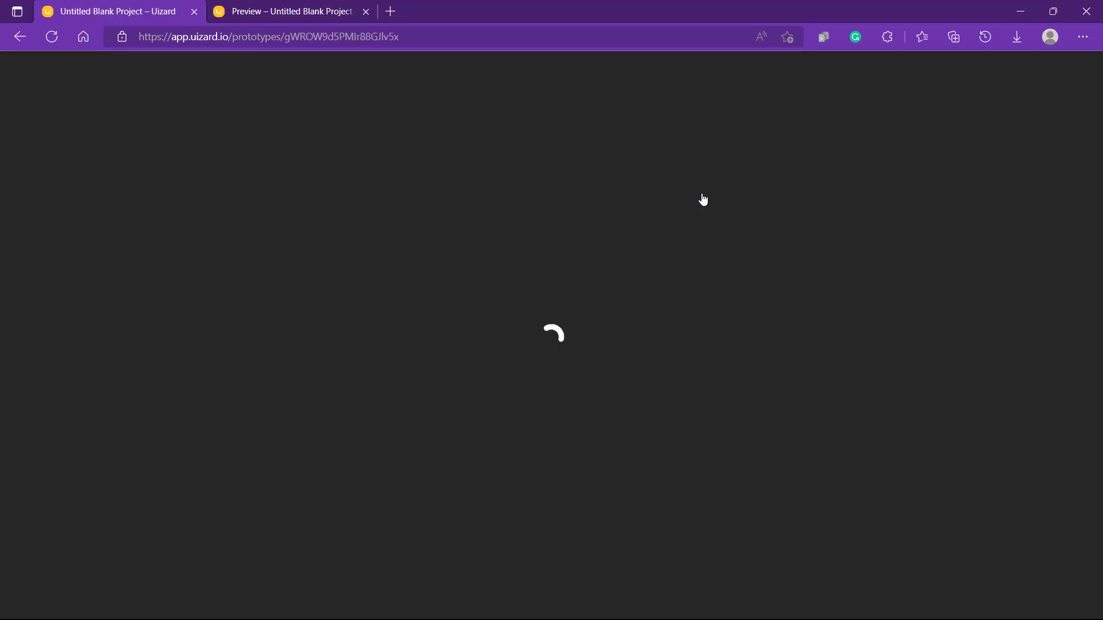
pyautogui.scroll(-3, 660, 322)
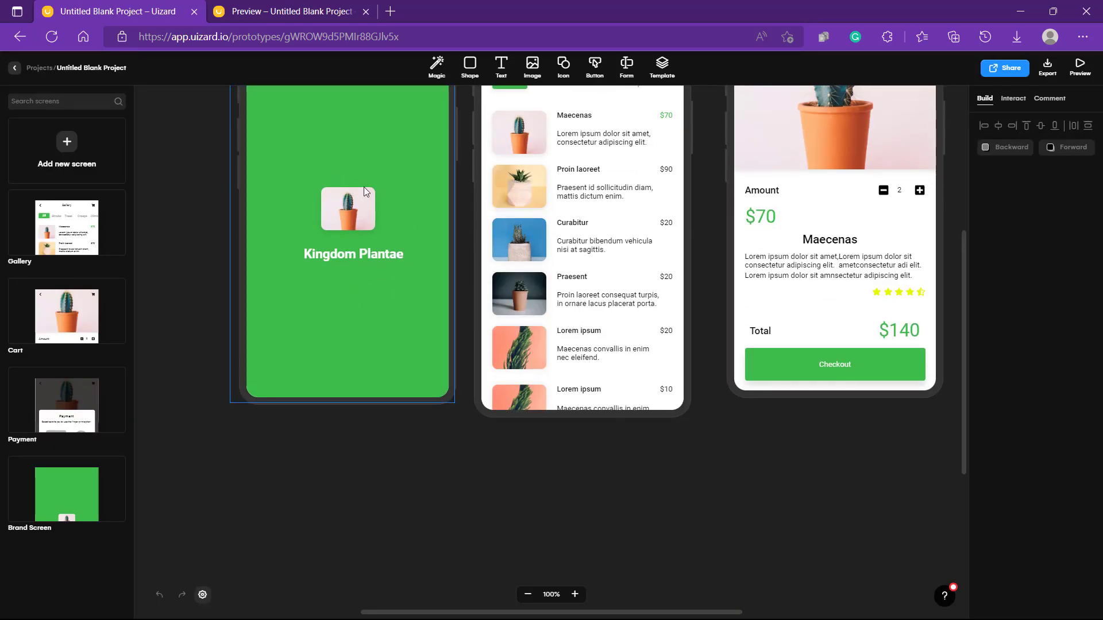
pyautogui.hscroll(4, 485, 486)
pyautogui.hscroll(-6, 485, 486)
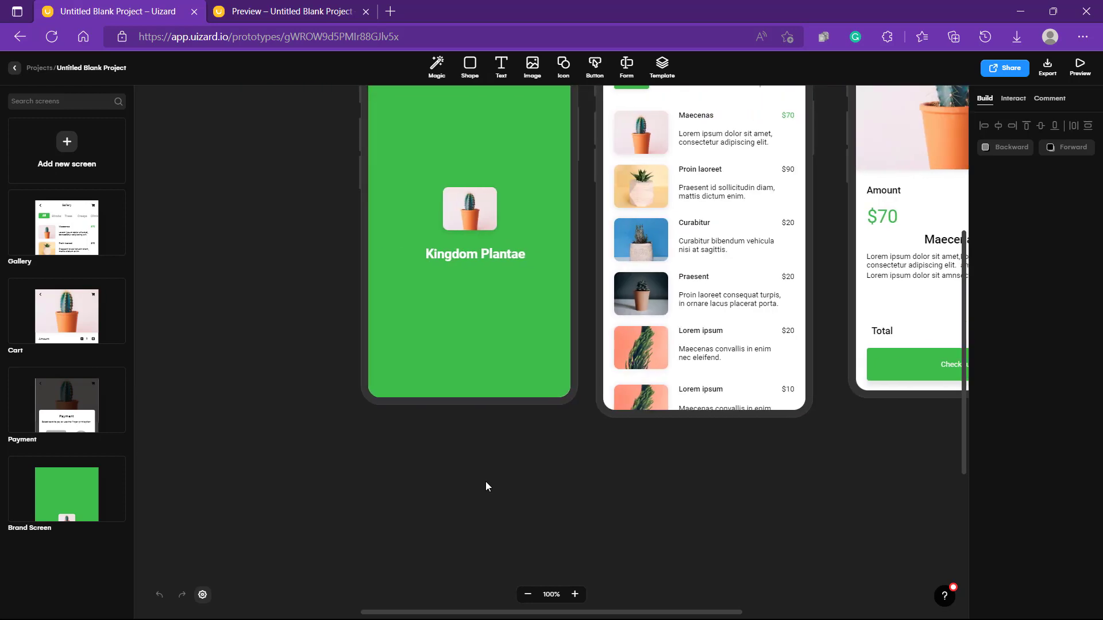
pyautogui.scroll(1, 486, 486)
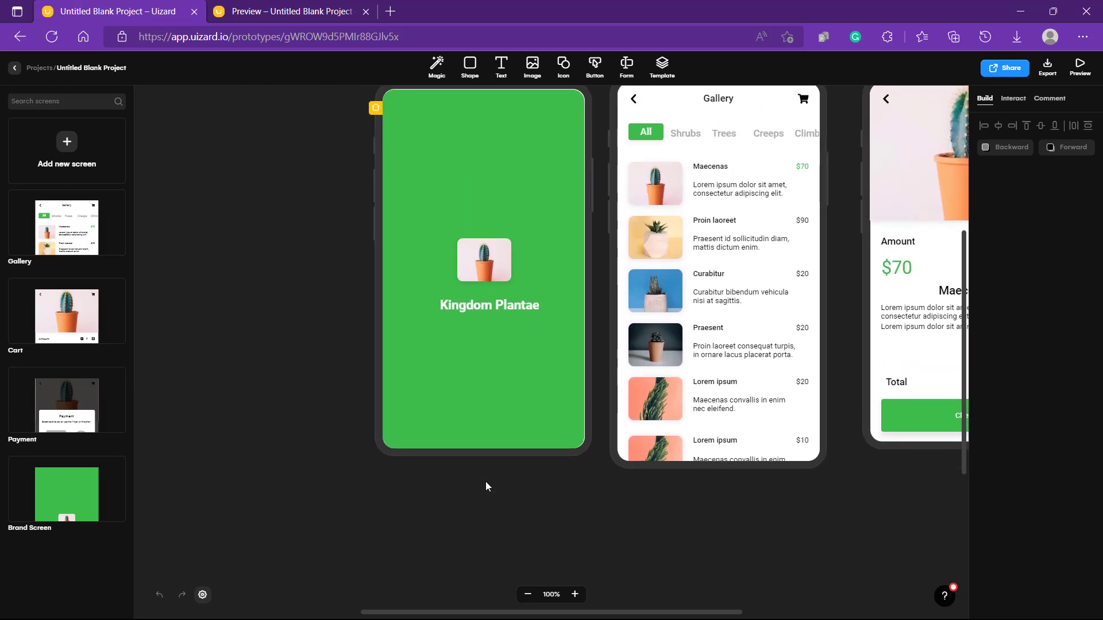
pyautogui.scroll(3, 485, 486)
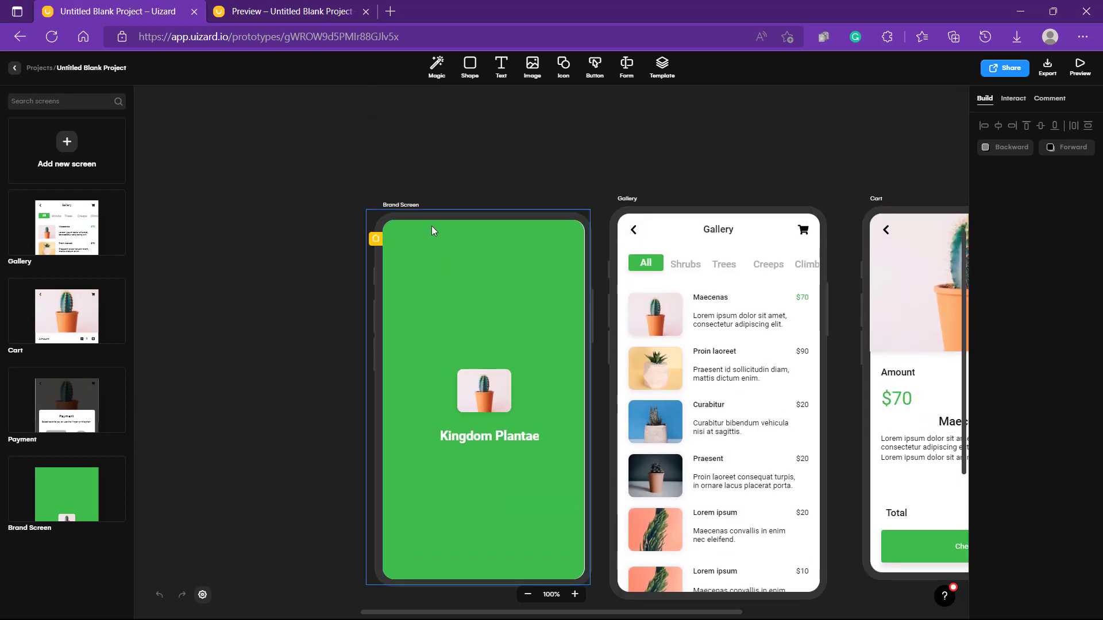
pyautogui.scroll(-4, 432, 228)
pyautogui.hscroll(4, 432, 230)
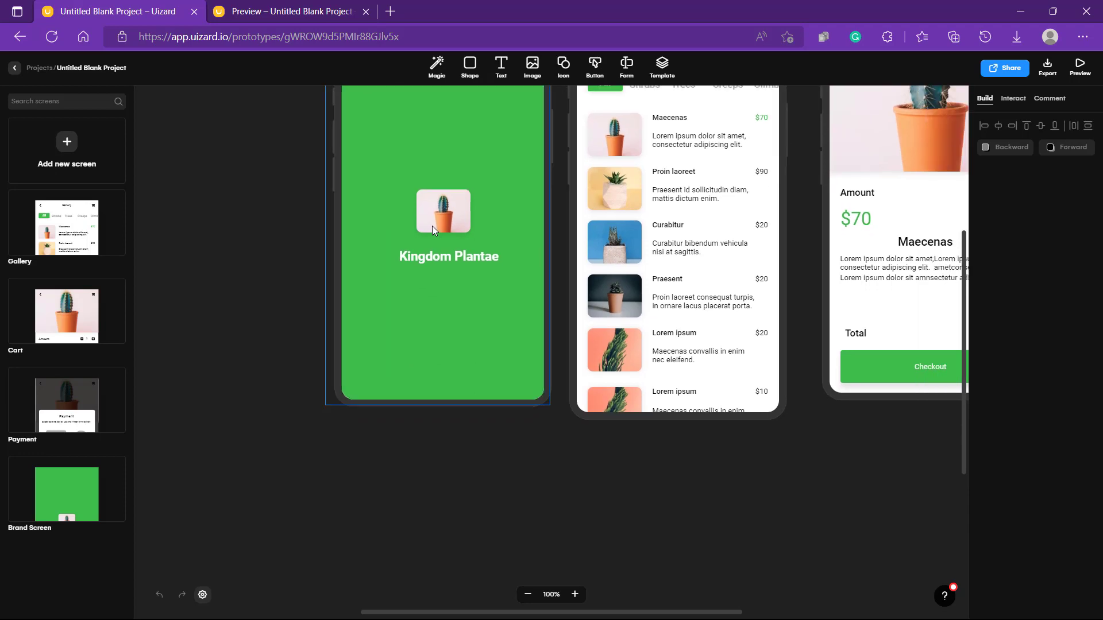
# - Add a blank screen to the project and place it below the Brand Screen, at about X -552, Y 475
pyautogui.click(72, 155)
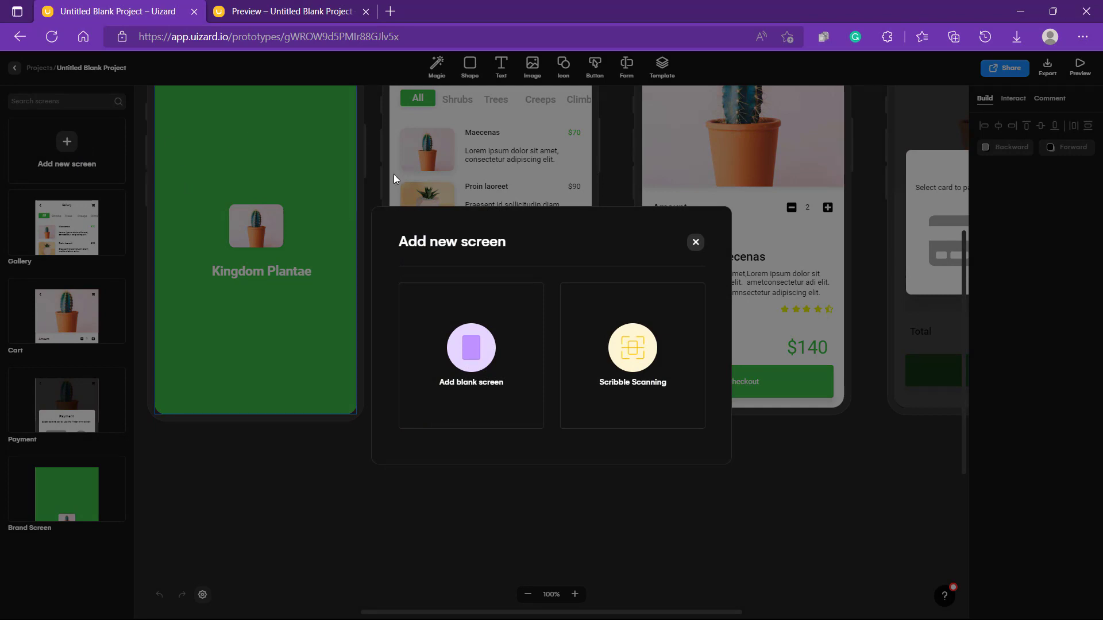
pyautogui.click(474, 360)
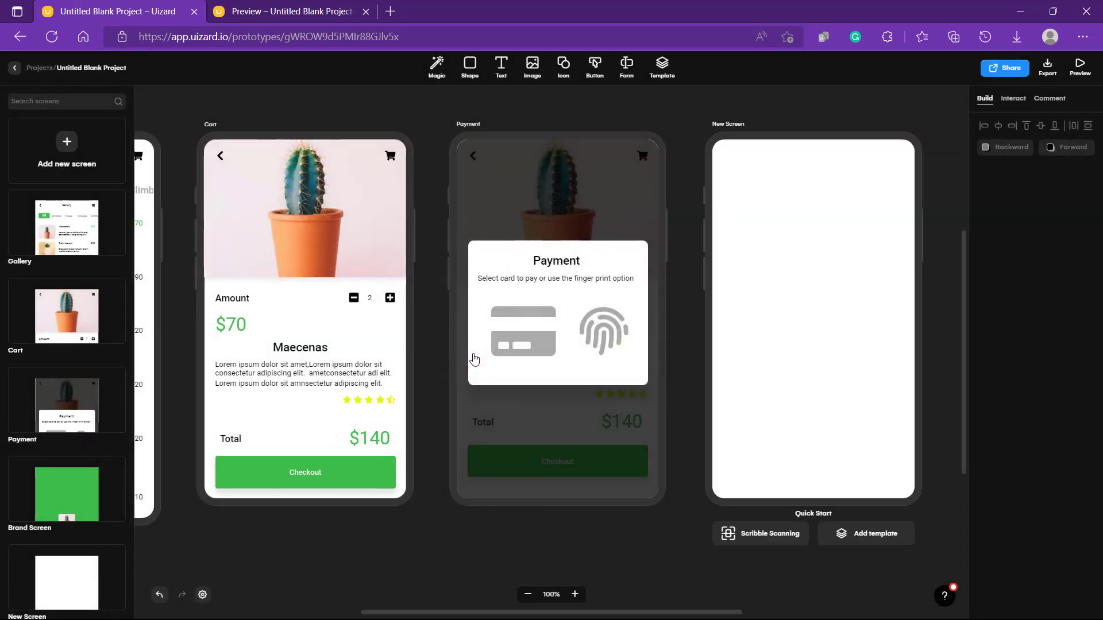
pyautogui.scroll(-3, 474, 360)
pyautogui.moveTo(836, 246); pyautogui.dragTo(535, 531)
pyautogui.scroll(3, 761, 176)
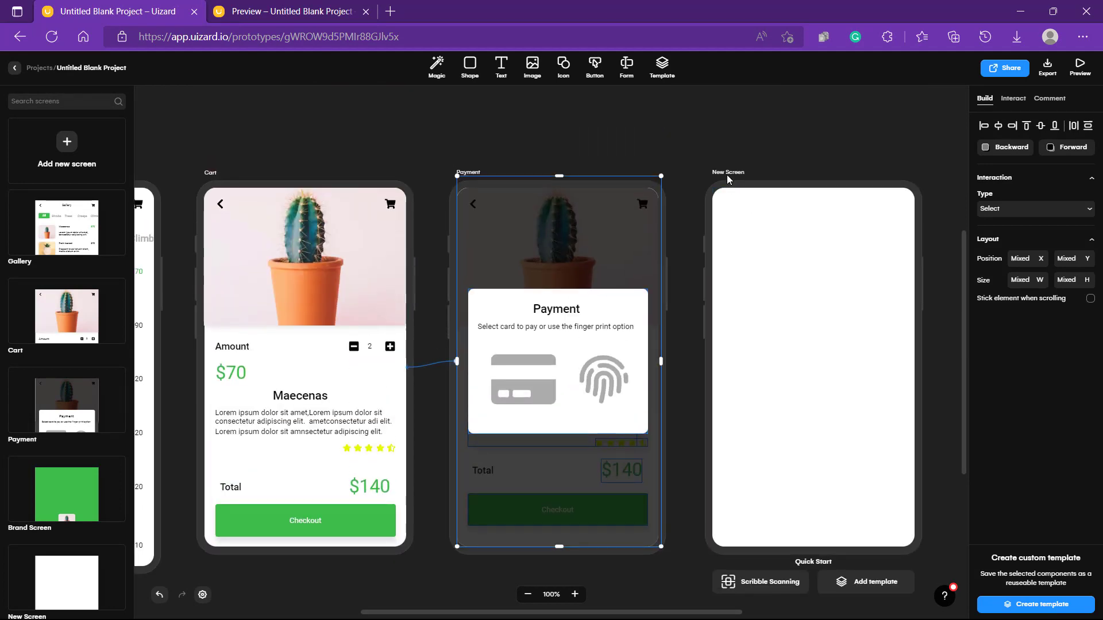
pyautogui.moveTo(726, 175); pyautogui.dragTo(248, 459)
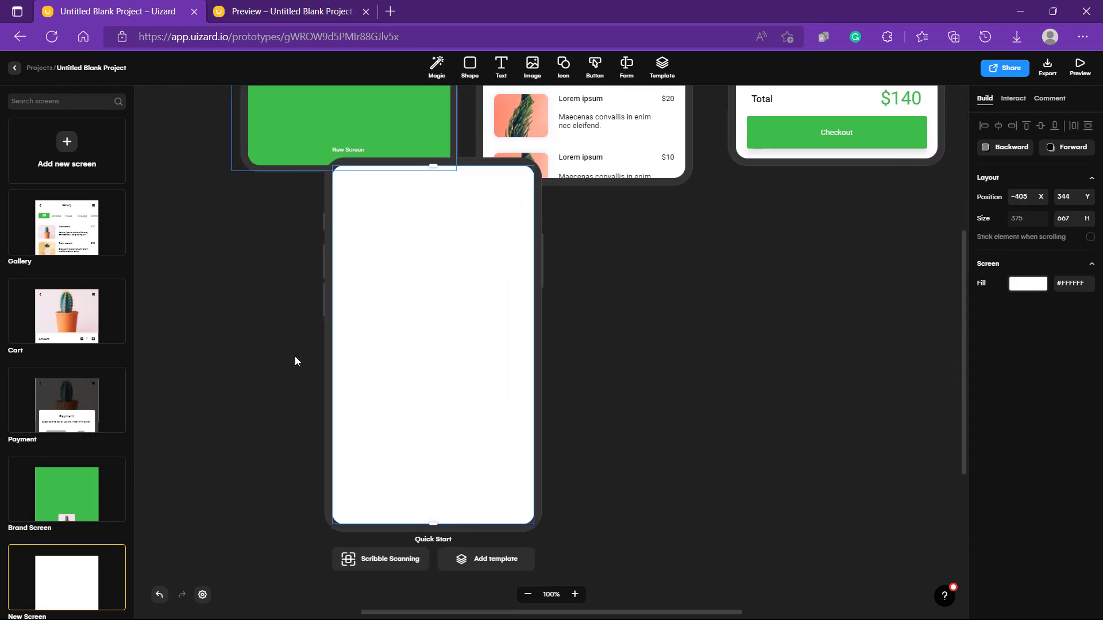
pyautogui.moveTo(411, 235); pyautogui.dragTo(333, 307)
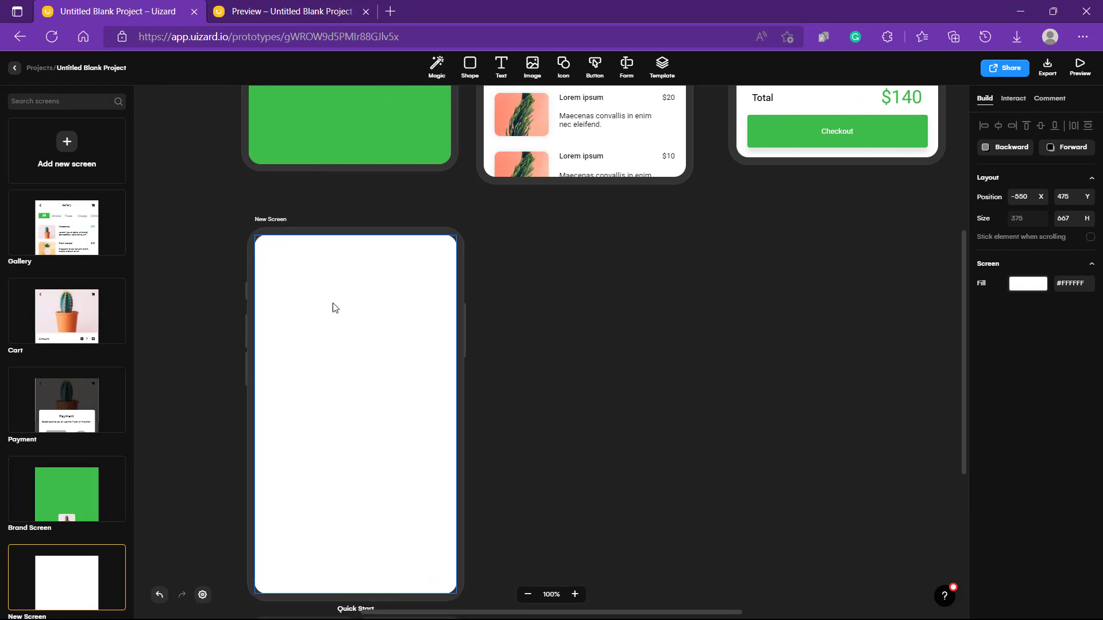
pyautogui.scroll(3, 557, 280)
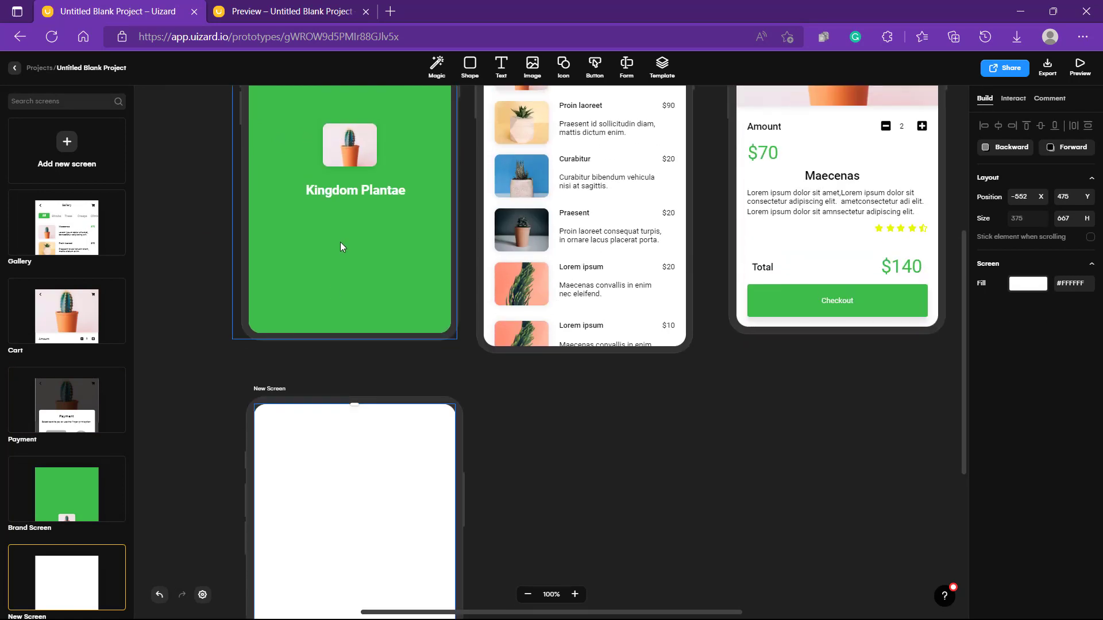
pyautogui.scroll(3, 341, 247)
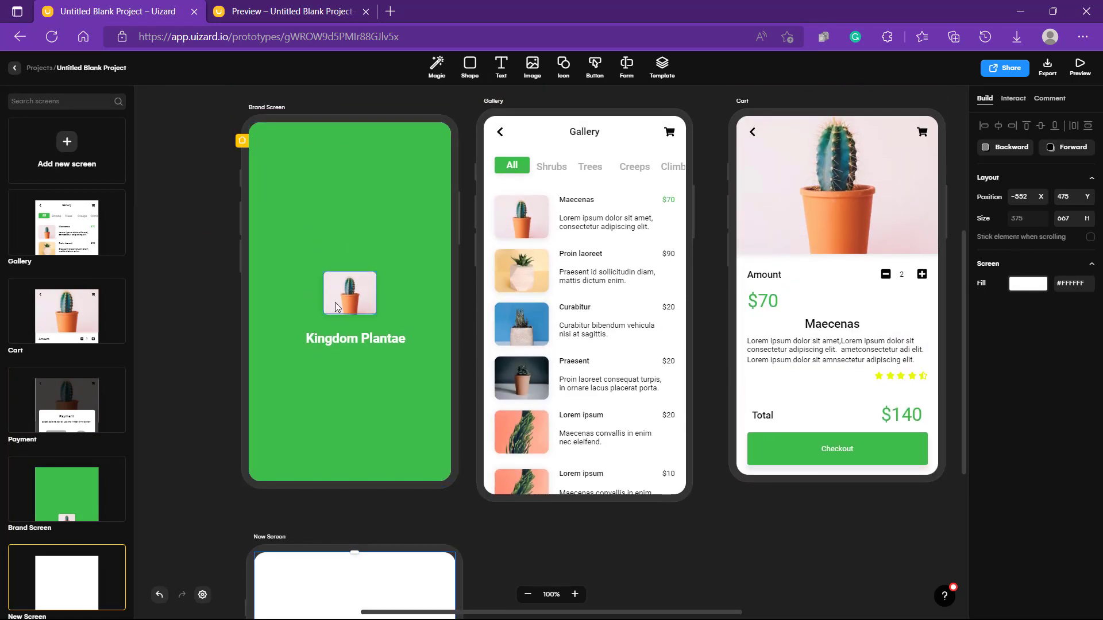
# - Place a 315 × 160 rectangle shape near the upper edge of the new blank screen, at about X 30, Y 32
pyautogui.scroll(-3, 336, 303)
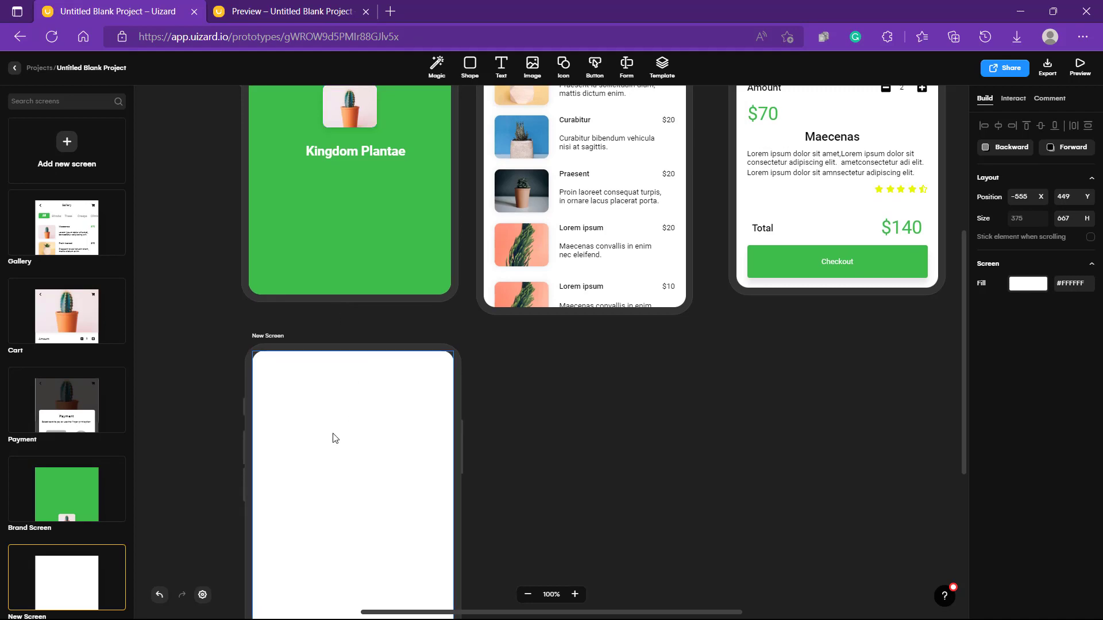
pyautogui.scroll(4, 351, 362)
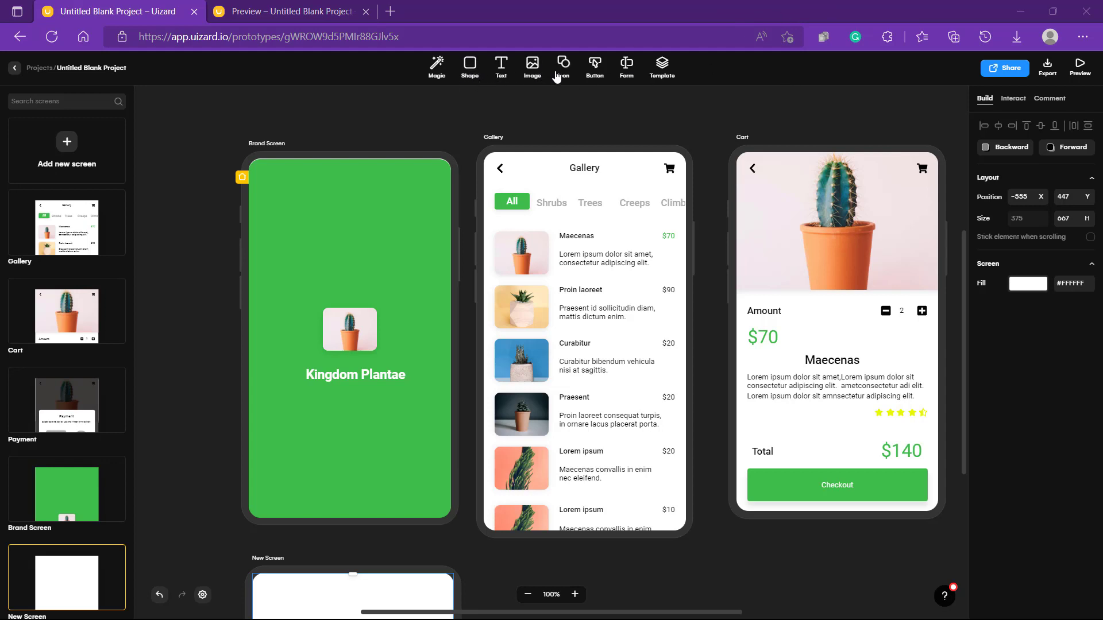
pyautogui.click(469, 66)
pyautogui.moveTo(411, 150); pyautogui.dragTo(354, 508)
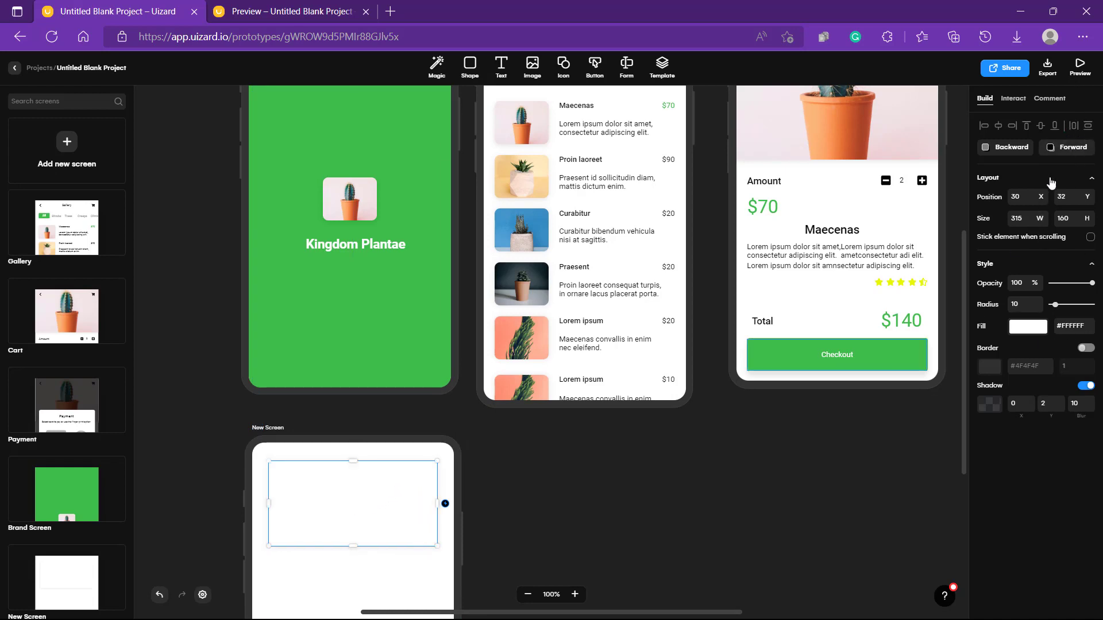
# - Fill the rectangle with the project's green, #3CBD48
pyautogui.click(1014, 330)
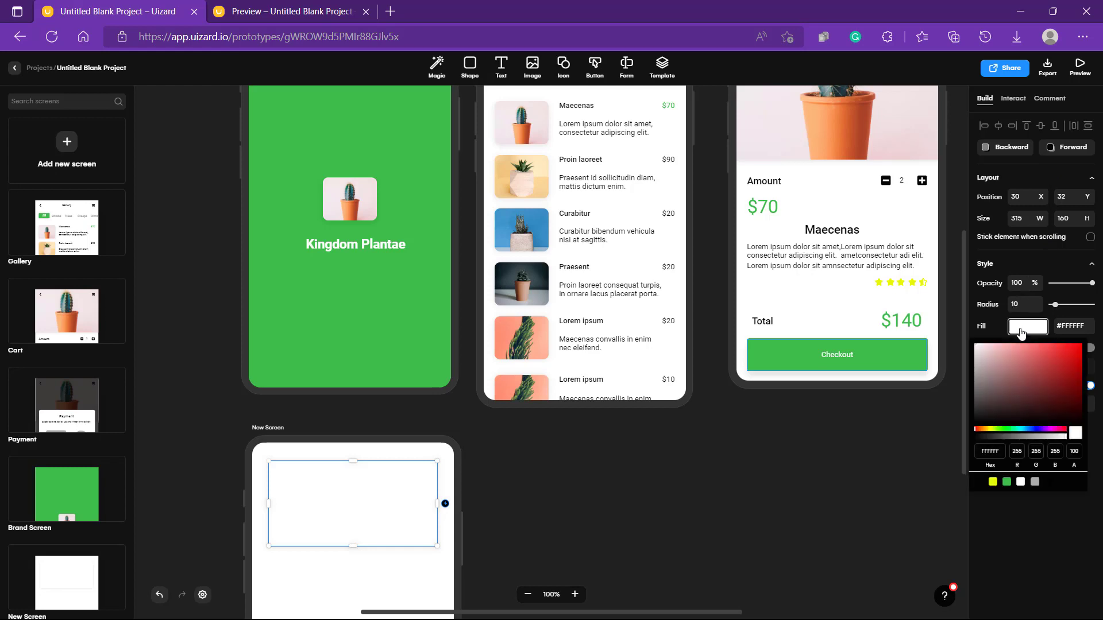
pyautogui.click(1007, 482)
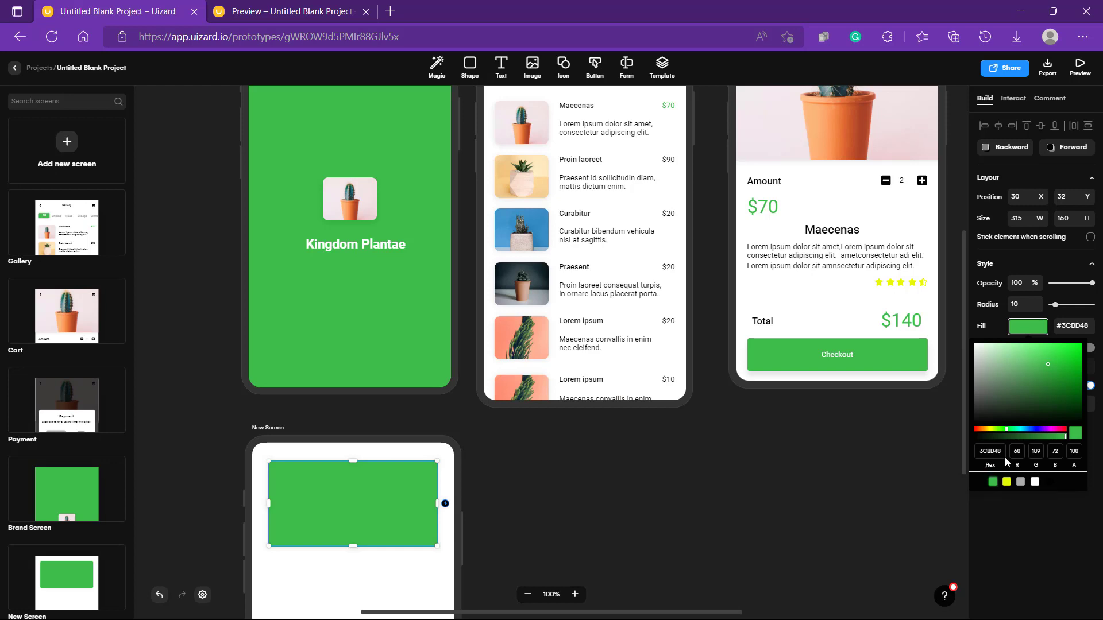
pyautogui.click(979, 453)
# - Enlarge the green rectangle to cover the whole new screen, about 387 × 691 at X 0, Y -9
pyautogui.scroll(-3, 786, 456)
pyautogui.scroll(-3, 598, 391)
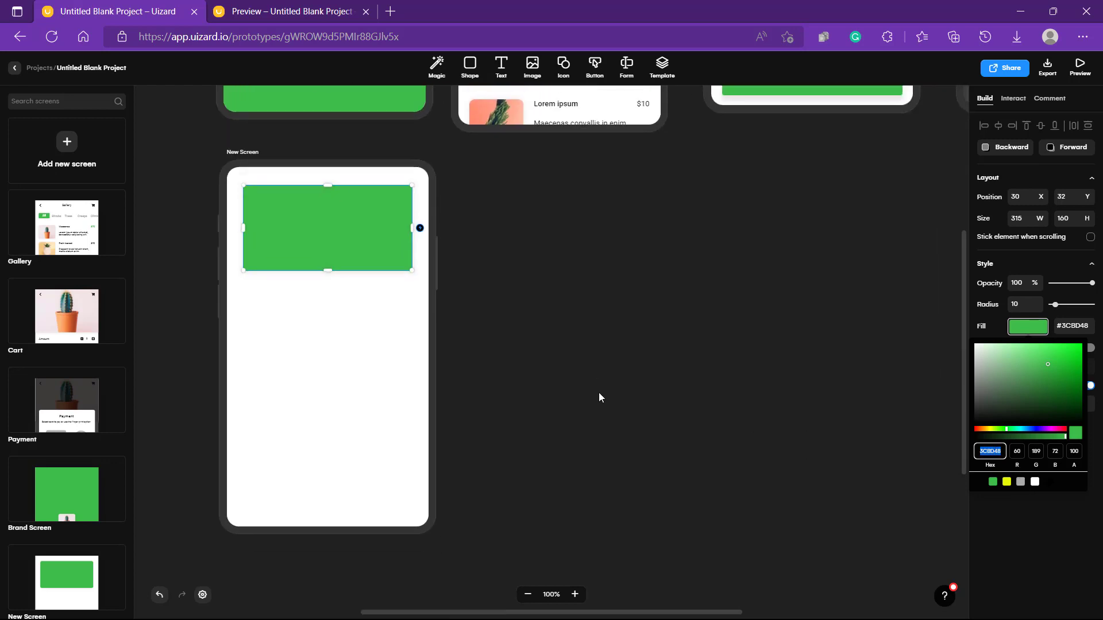
pyautogui.click(388, 207)
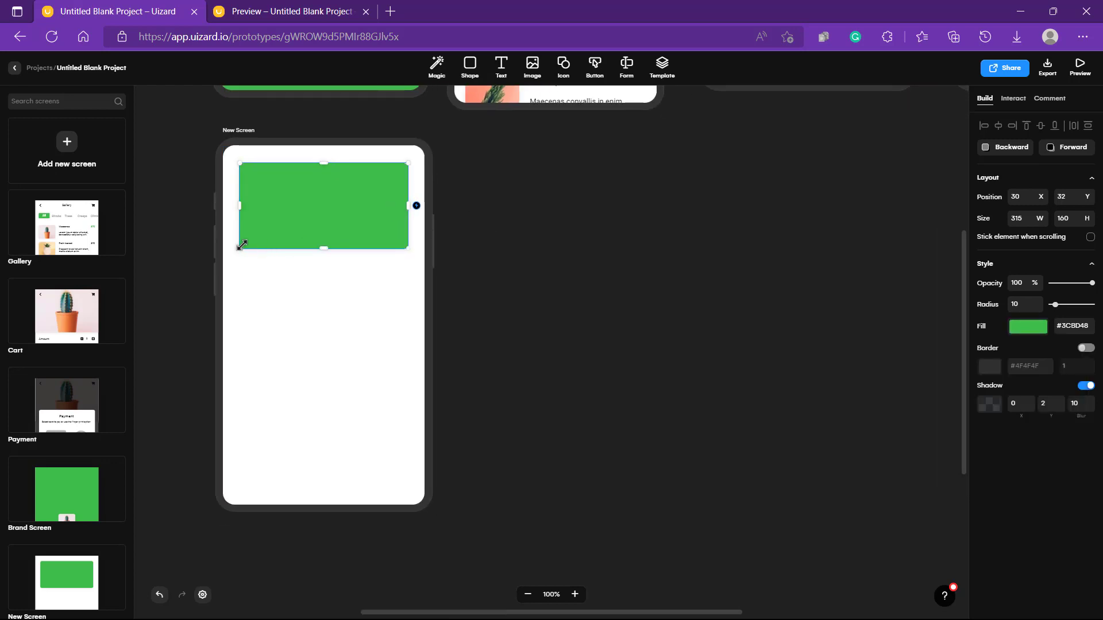
pyautogui.moveTo(240, 249); pyautogui.dragTo(222, 503)
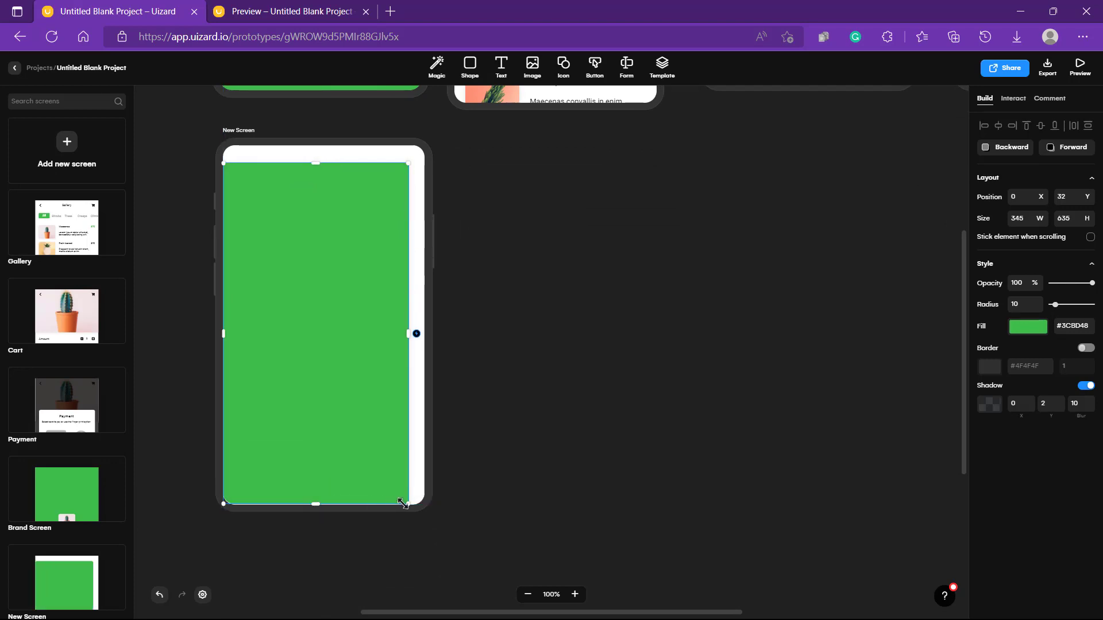
pyautogui.moveTo(409, 504); pyautogui.dragTo(427, 511)
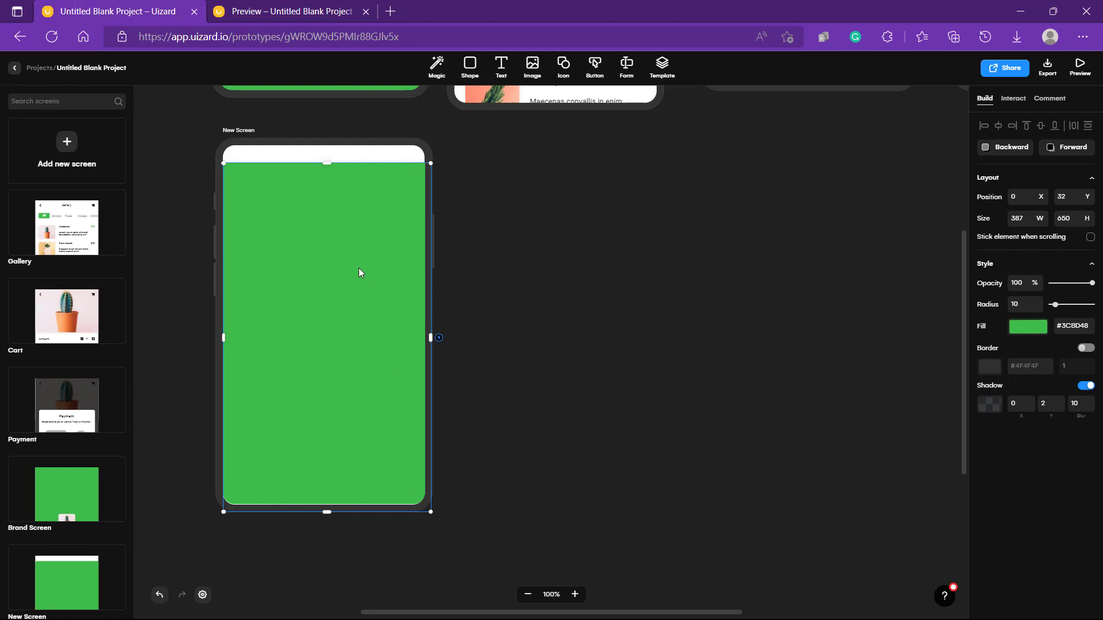
pyautogui.moveTo(328, 172); pyautogui.dragTo(327, 140)
pyautogui.click(525, 224)
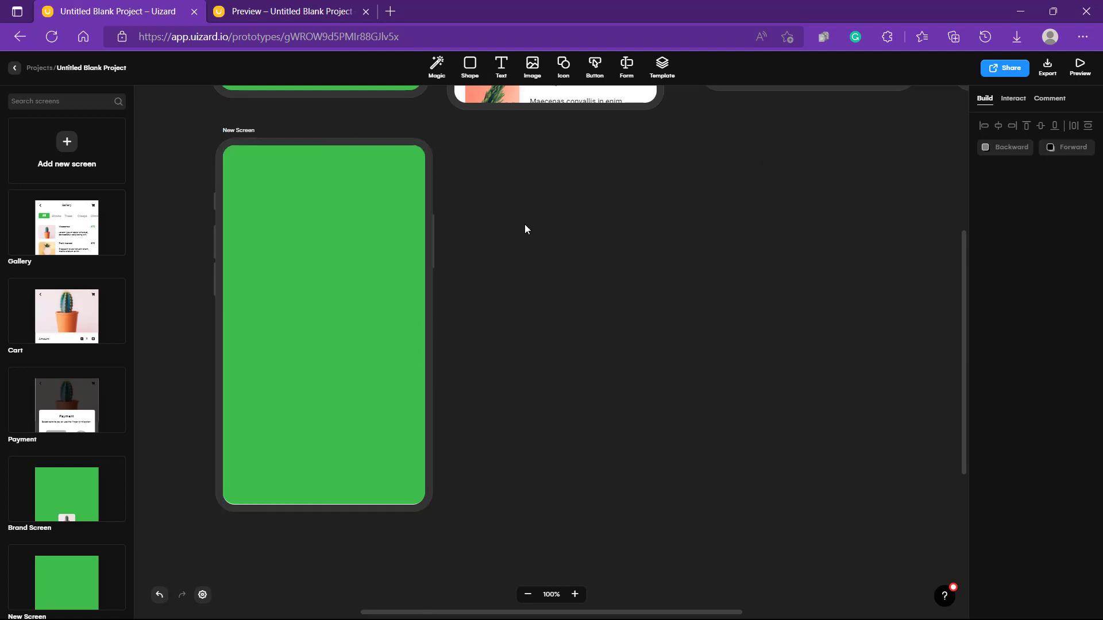
# - Insert the "Item list with visuals" template on the empty canvas beside the new green screen
pyautogui.scroll(5, 525, 224)
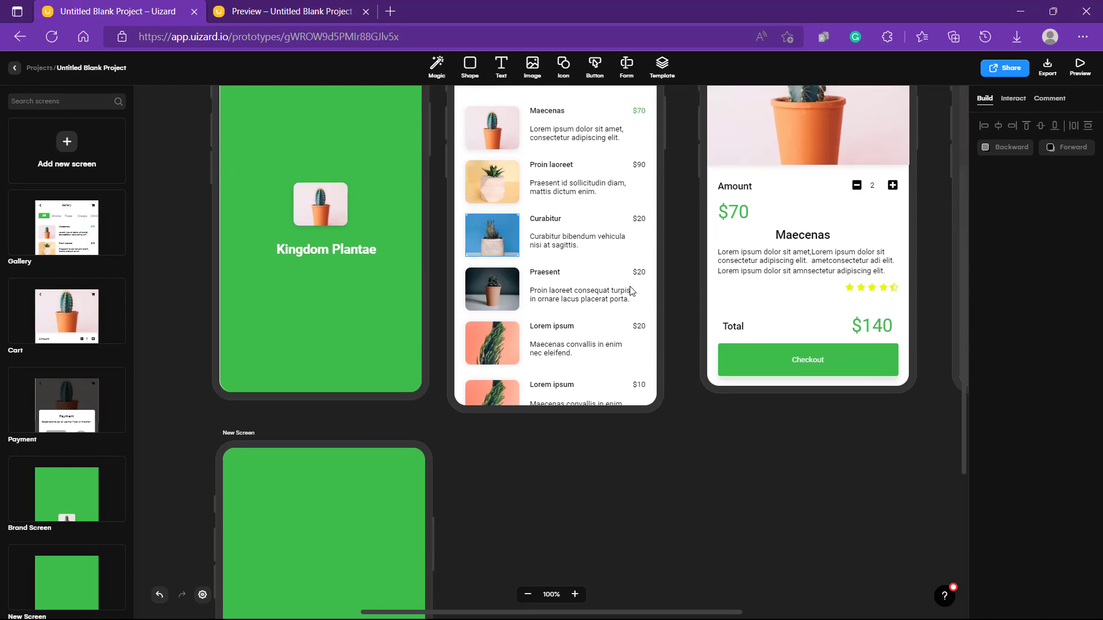
pyautogui.scroll(2, 628, 291)
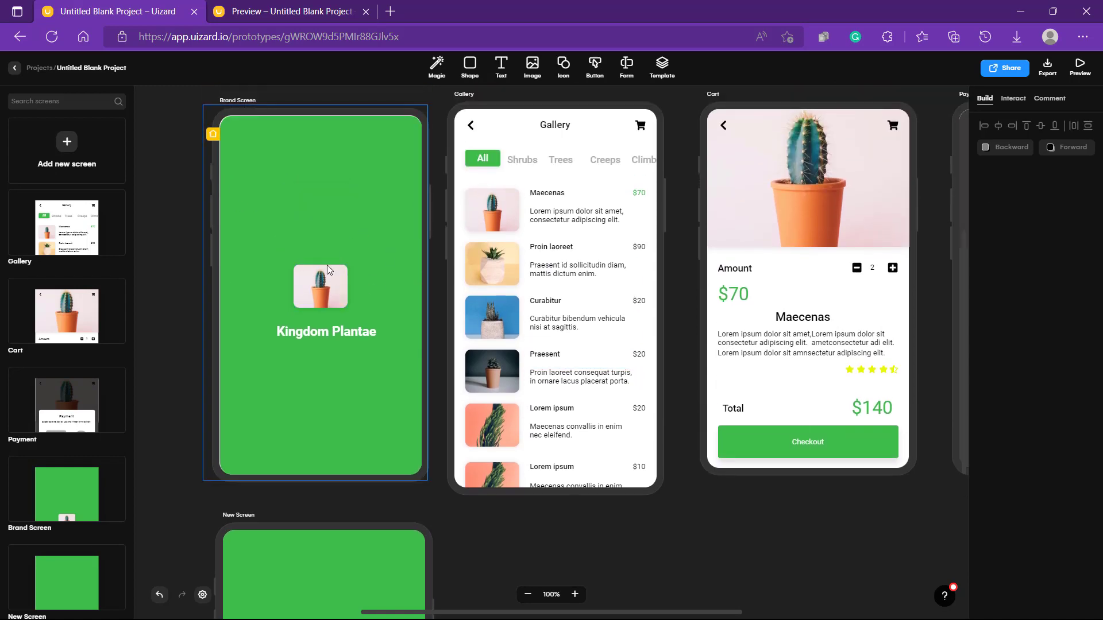
pyautogui.scroll(3, 447, 213)
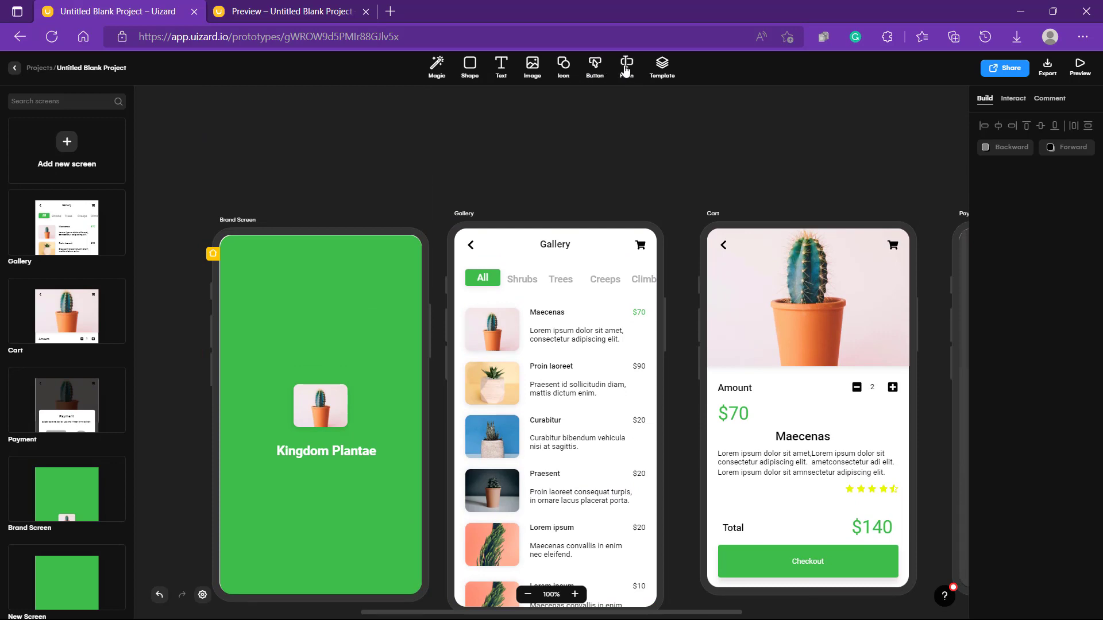
pyautogui.click(664, 70)
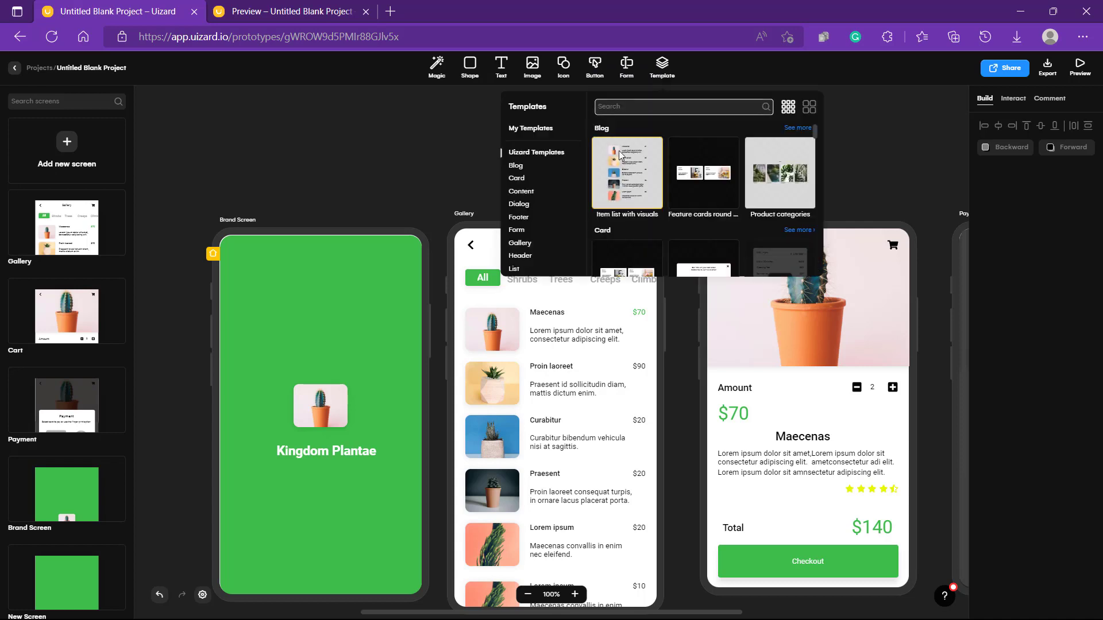
pyautogui.moveTo(619, 156); pyautogui.dragTo(776, 506)
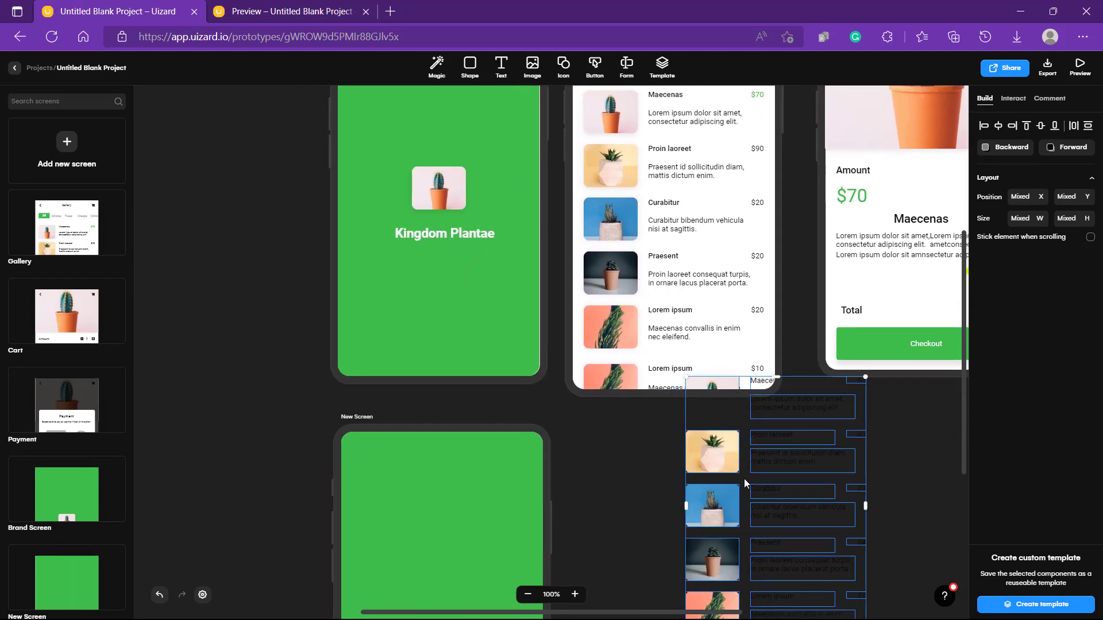
pyautogui.moveTo(730, 466); pyautogui.dragTo(718, 499)
pyautogui.scroll(-1, 594, 486)
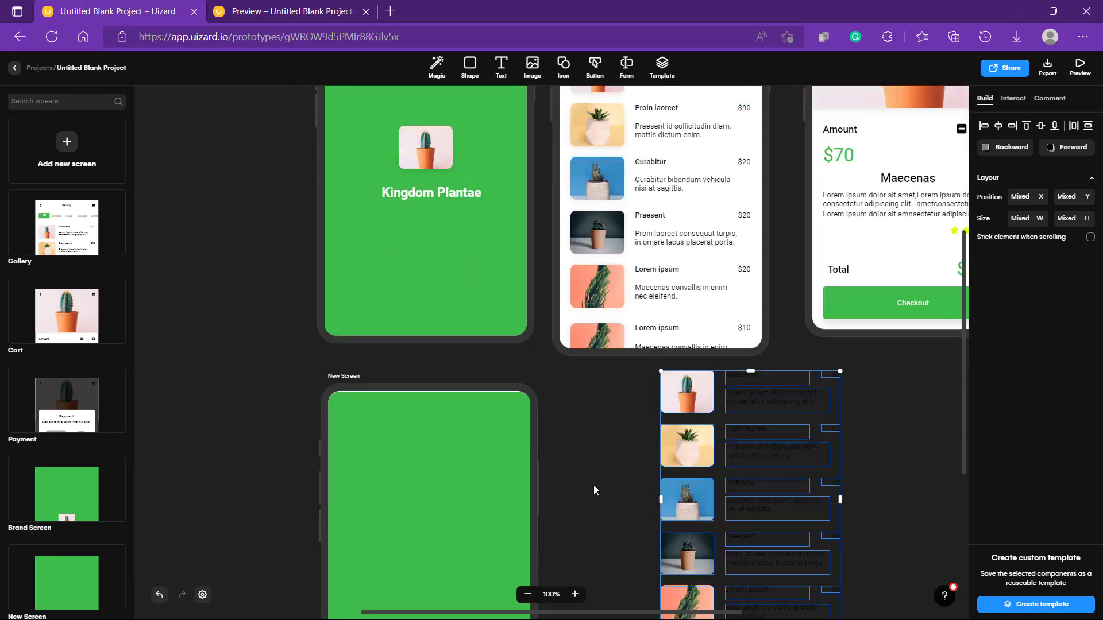
pyautogui.scroll(-3, 594, 489)
pyautogui.click(534, 290)
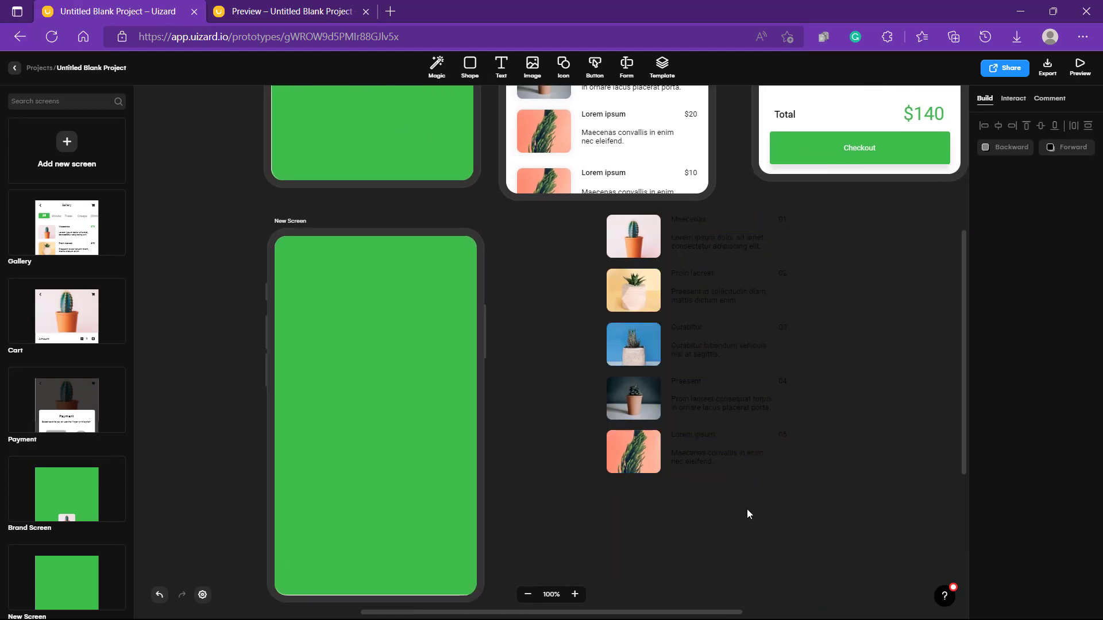
# - Delete the list's headings, descriptions and other plant images, and place the potted cactus picture on the green screen at about X 138, Y 294
pyautogui.moveTo(748, 510); pyautogui.dragTo(720, 213)
pyautogui.press('Delete')
pyautogui.moveTo(671, 530); pyautogui.dragTo(381, 418)
pyautogui.press('Delete')
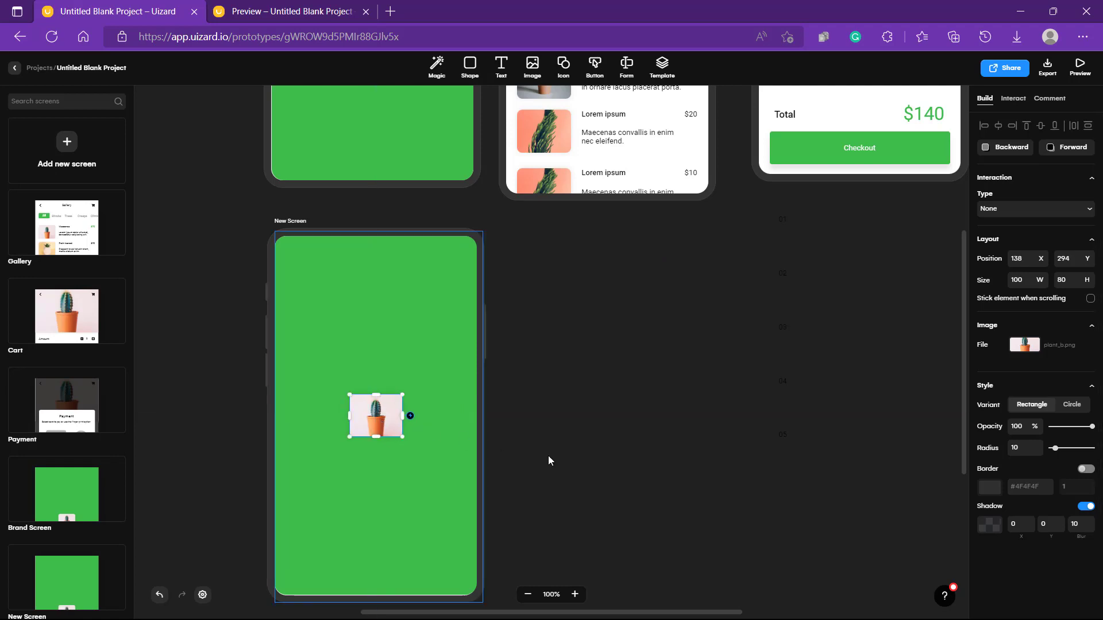
pyautogui.click(558, 463)
# - Add a Header Black text element just below the cactus picture, at about X 150, Y 394
pyautogui.scroll(1, 557, 463)
pyautogui.hscroll(-2, 558, 463)
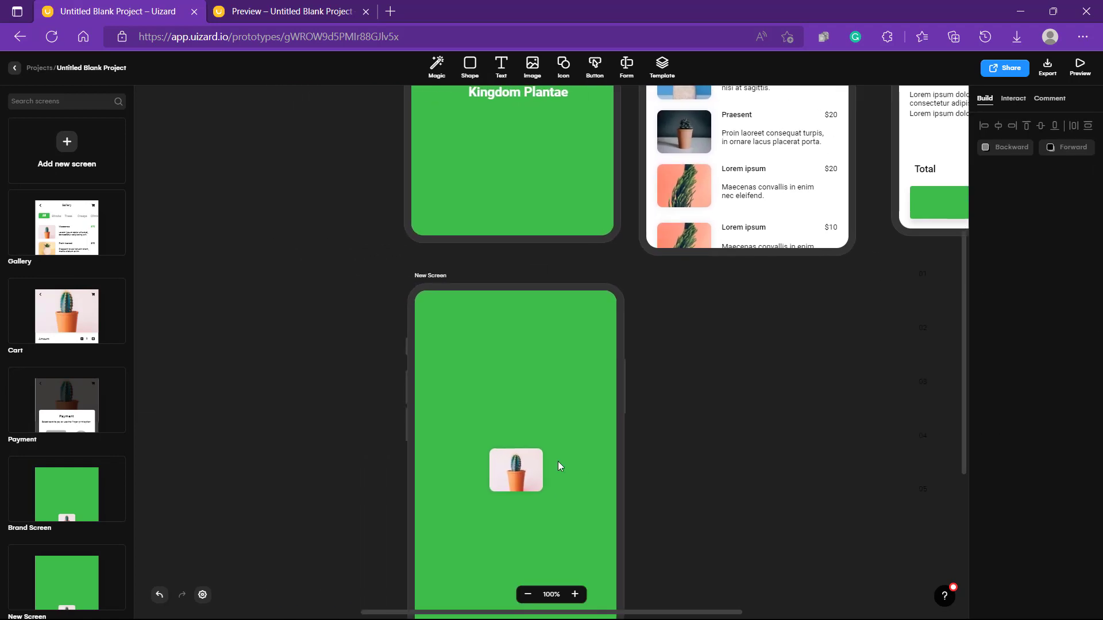
pyautogui.hscroll(1, 558, 463)
pyautogui.hscroll(1, 558, 462)
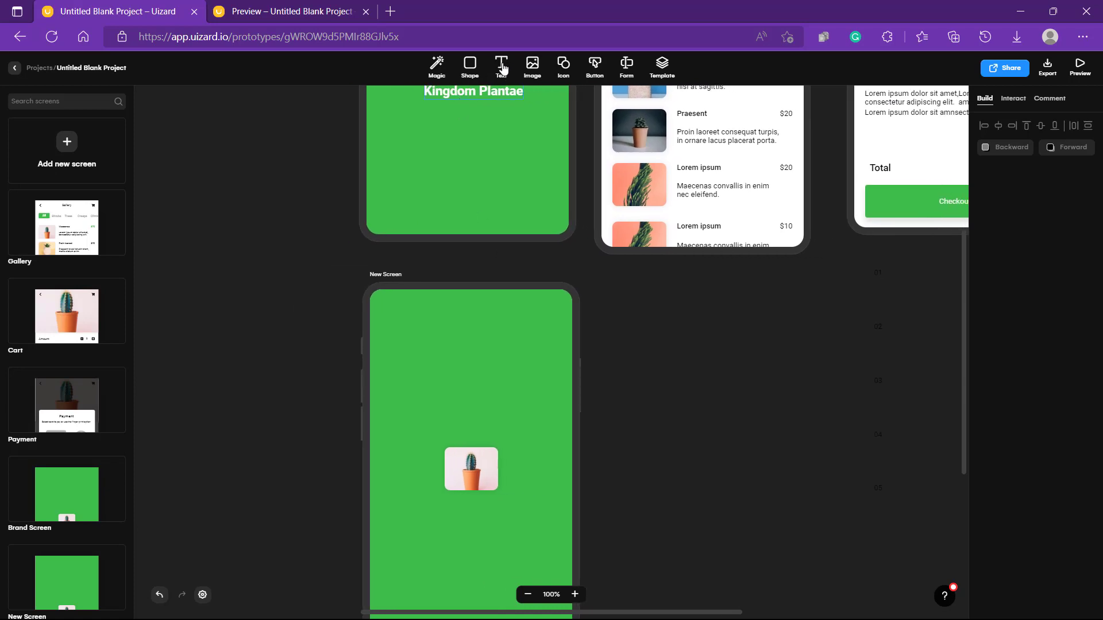
pyautogui.click(503, 68)
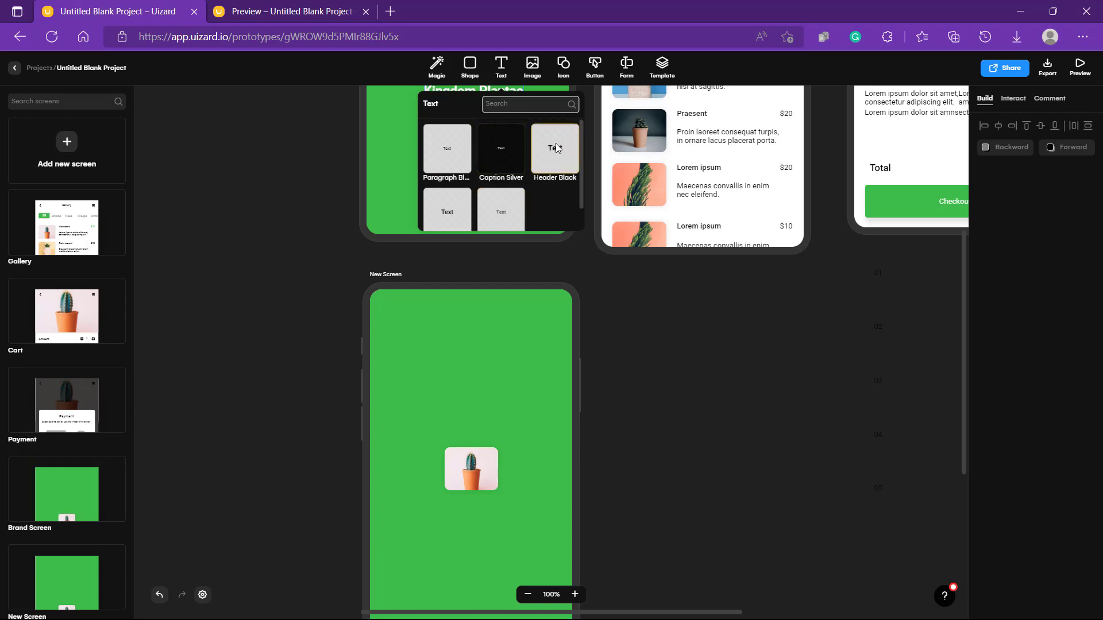
pyautogui.moveTo(554, 145); pyautogui.dragTo(484, 511)
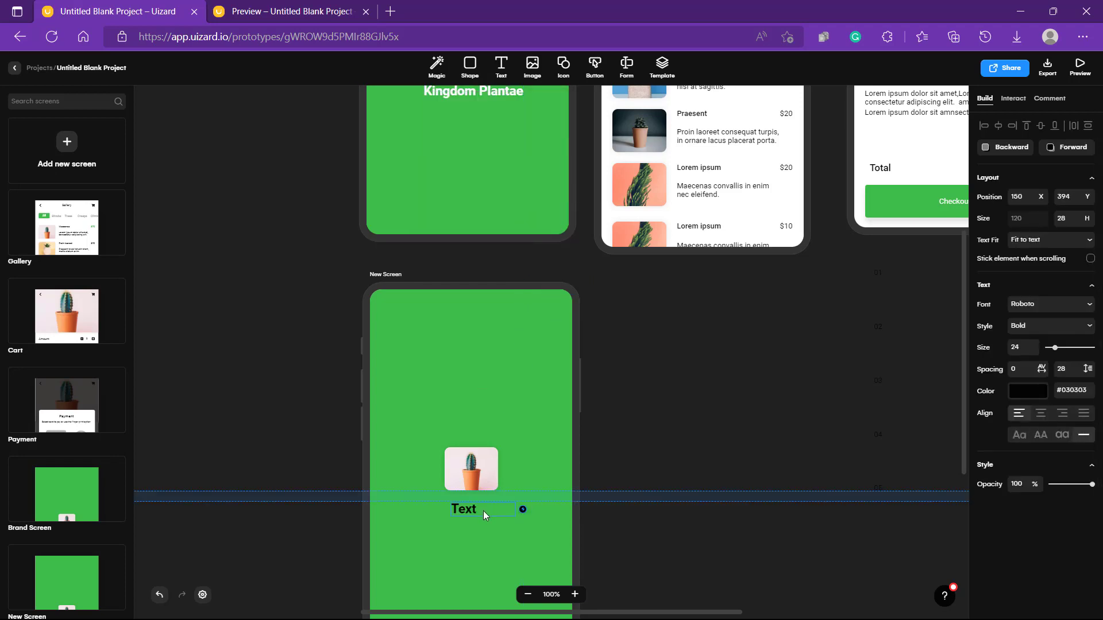
# - Replace the header's placeholder text with "Kingdom Plantae"
pyautogui.doubleClick(468, 510)
pyautogui.doubleClick(468, 512)
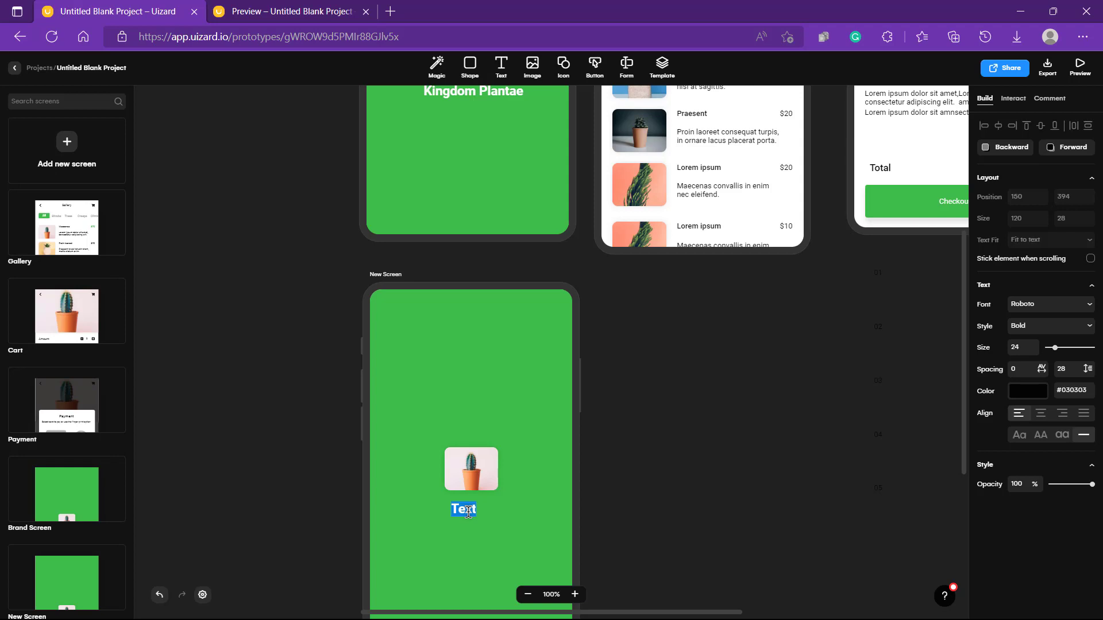
pyautogui.write('Kingdom PL')
pyautogui.press('BackSpace')
pyautogui.write('lantae')
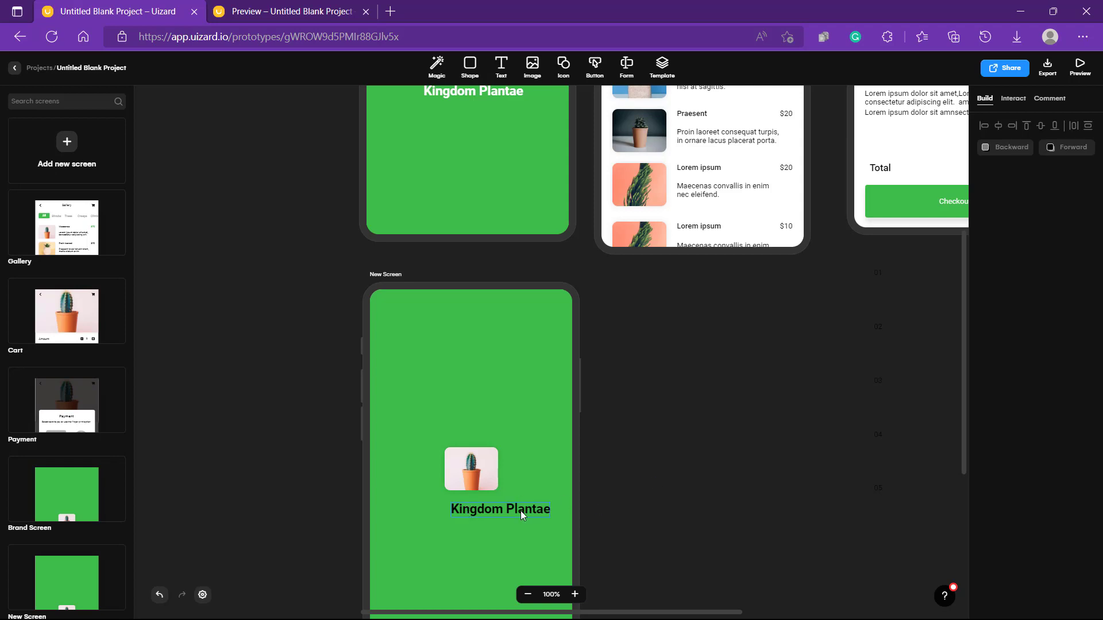
# - Move the Kingdom Plantae title to about X 114, Y 394 and align it and the cactus picture on their horizontal centers
pyautogui.moveTo(520, 512); pyautogui.dragTo(501, 512)
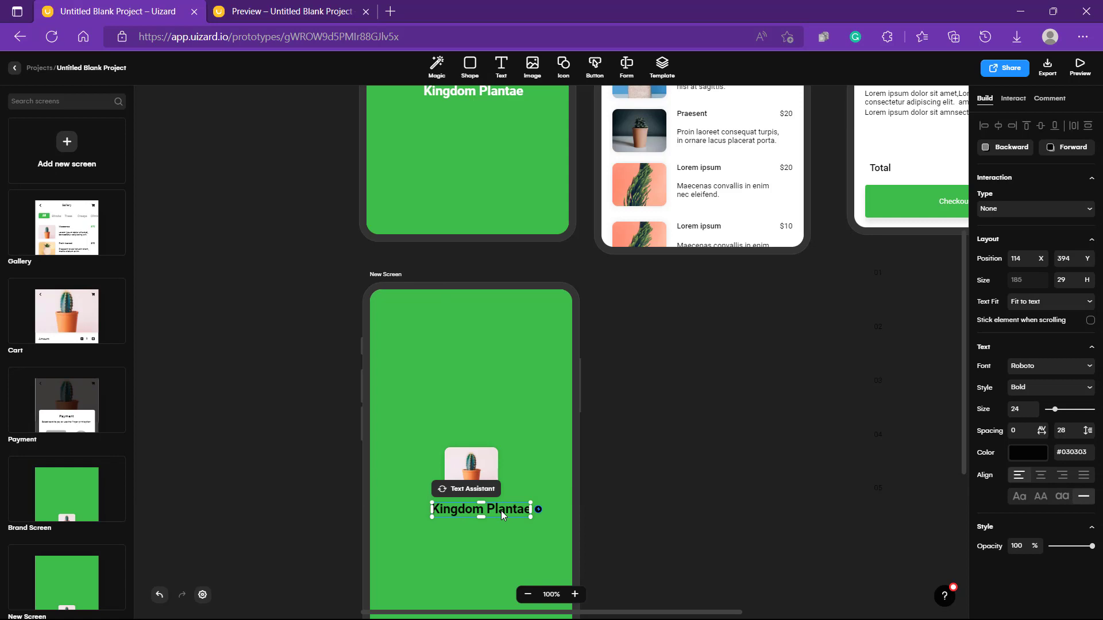
pyautogui.click(491, 460)
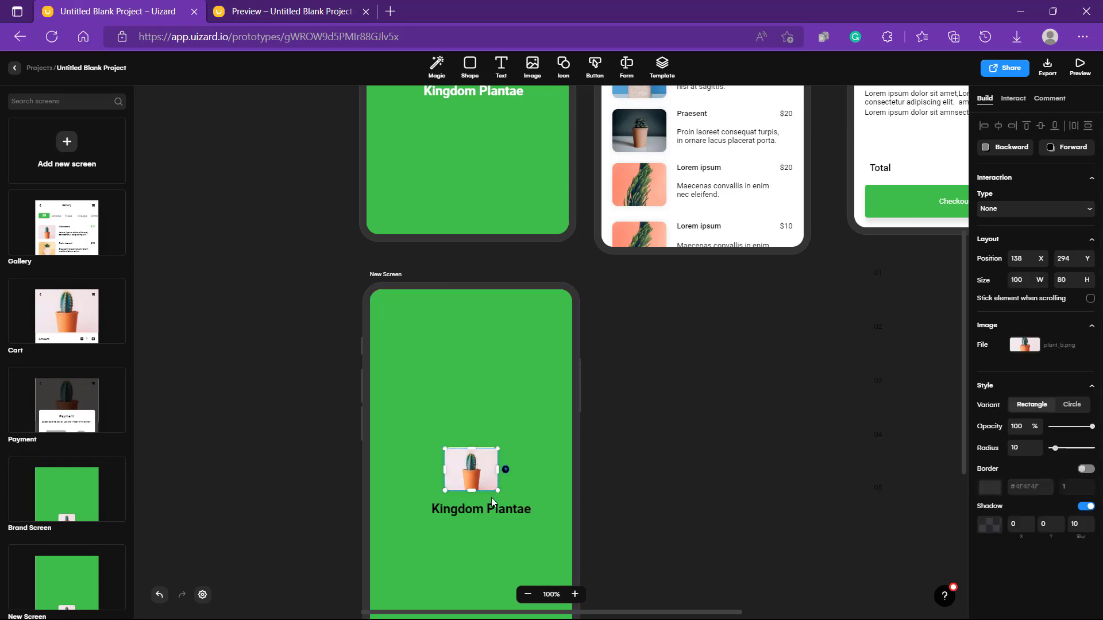
pyautogui.keyDown('shift'); pyautogui.click(493, 515); pyautogui.keyUp('shift')
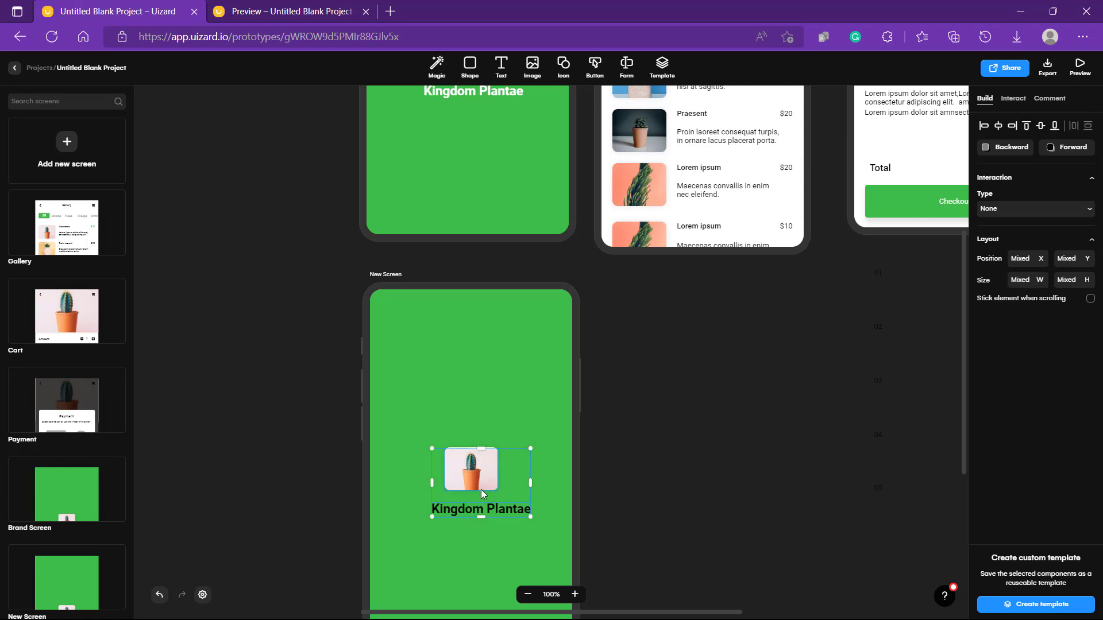
pyautogui.click(1000, 129)
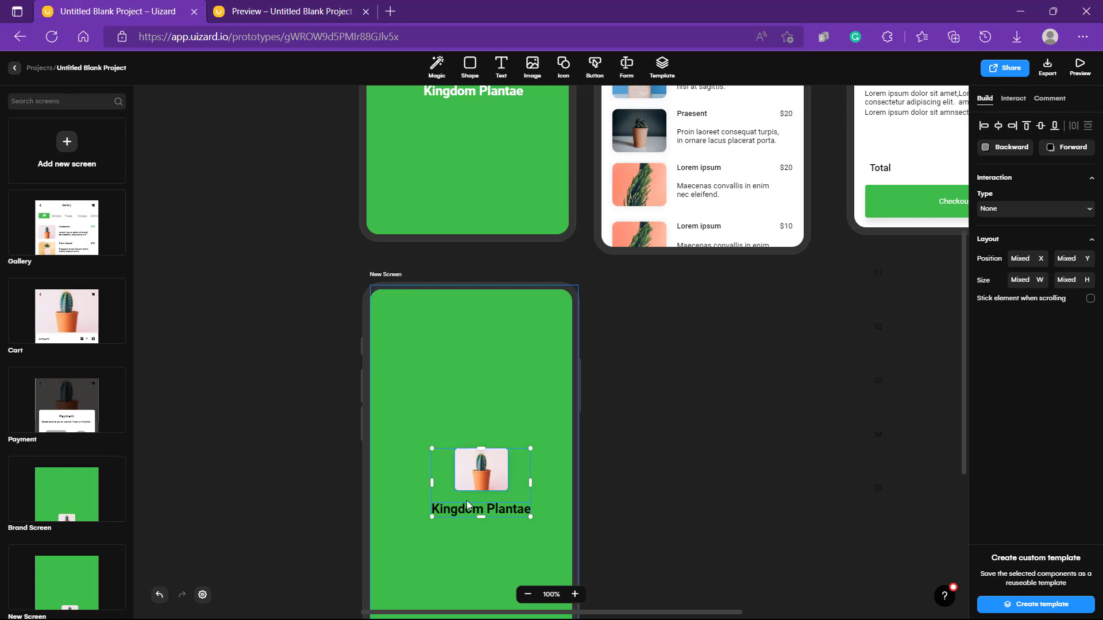
pyautogui.click(718, 455)
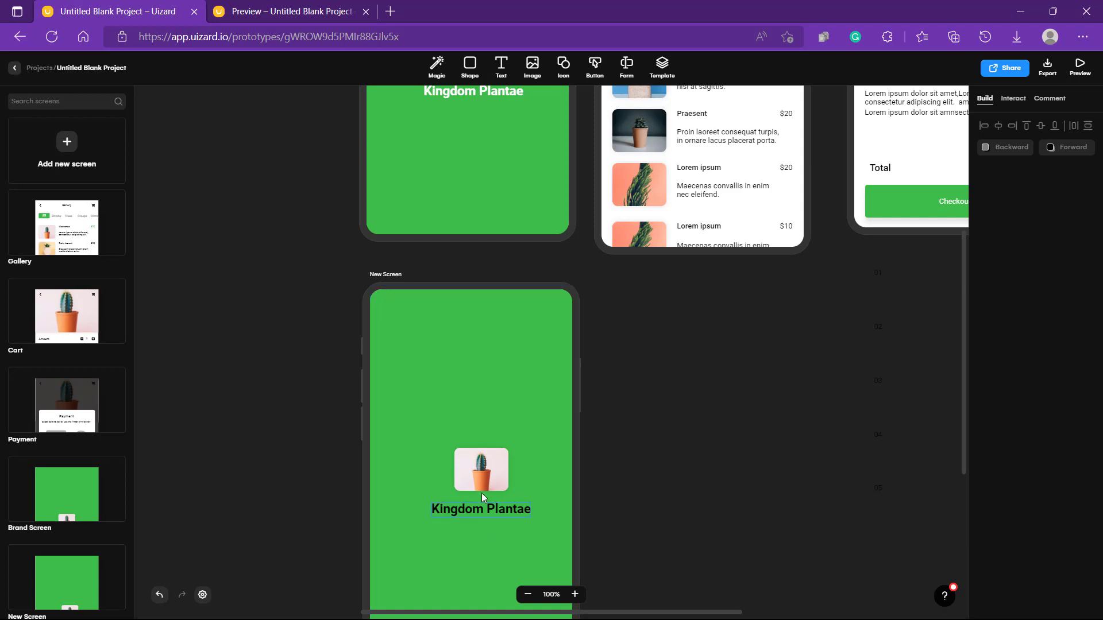
# - Change the Kingdom Plantae title's text color to off-white #F5F2F2
pyautogui.scroll(-2, 703, 468)
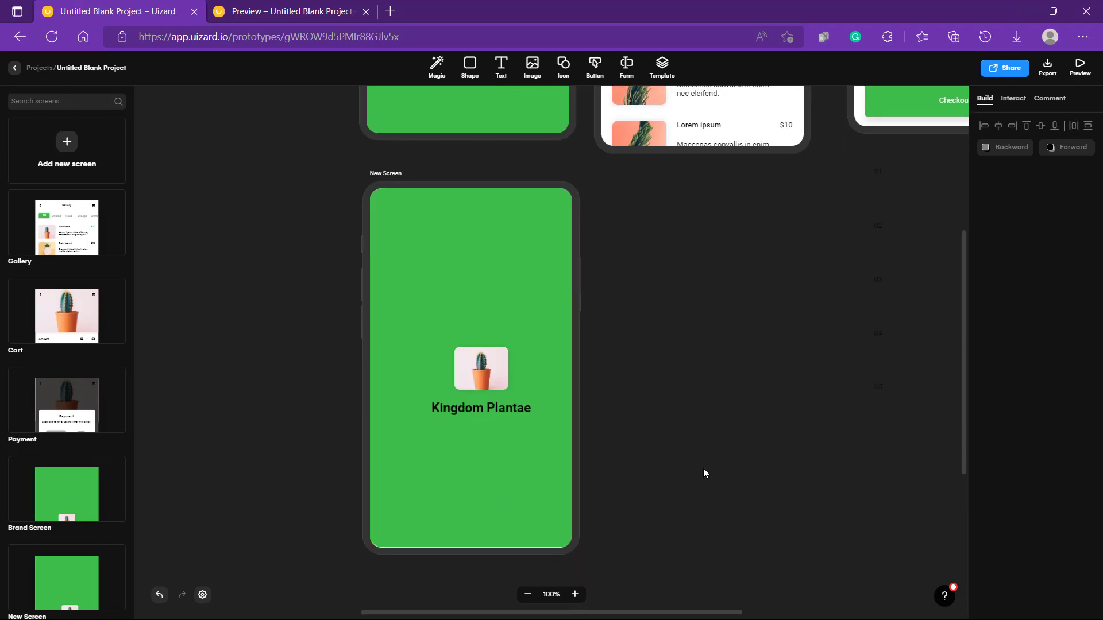
pyautogui.doubleClick(484, 407)
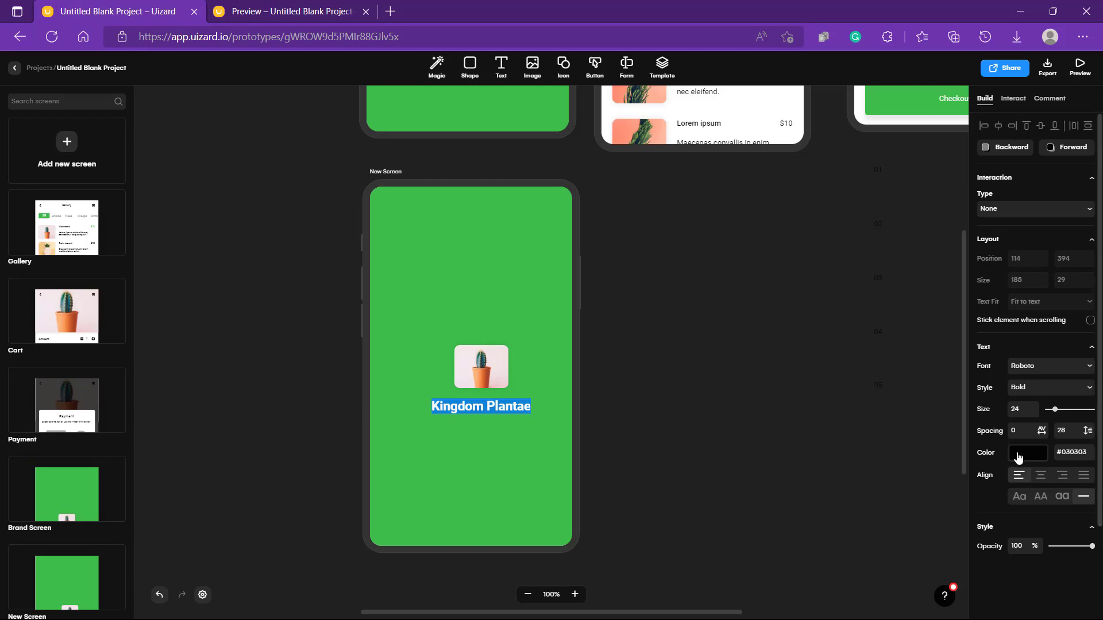
pyautogui.click(1025, 457)
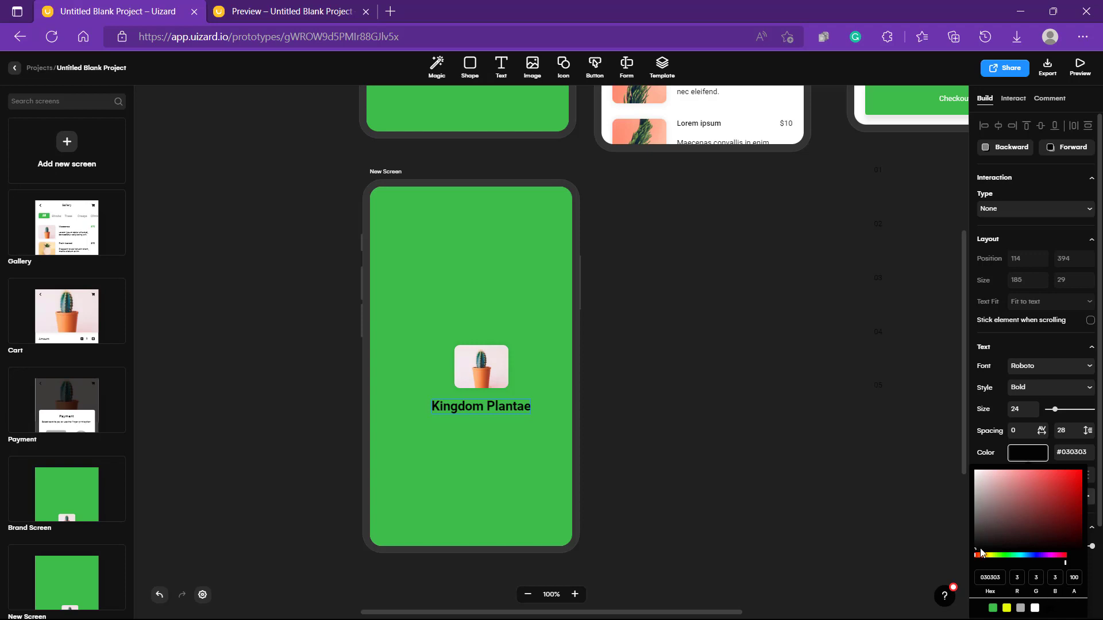
pyautogui.click(977, 472)
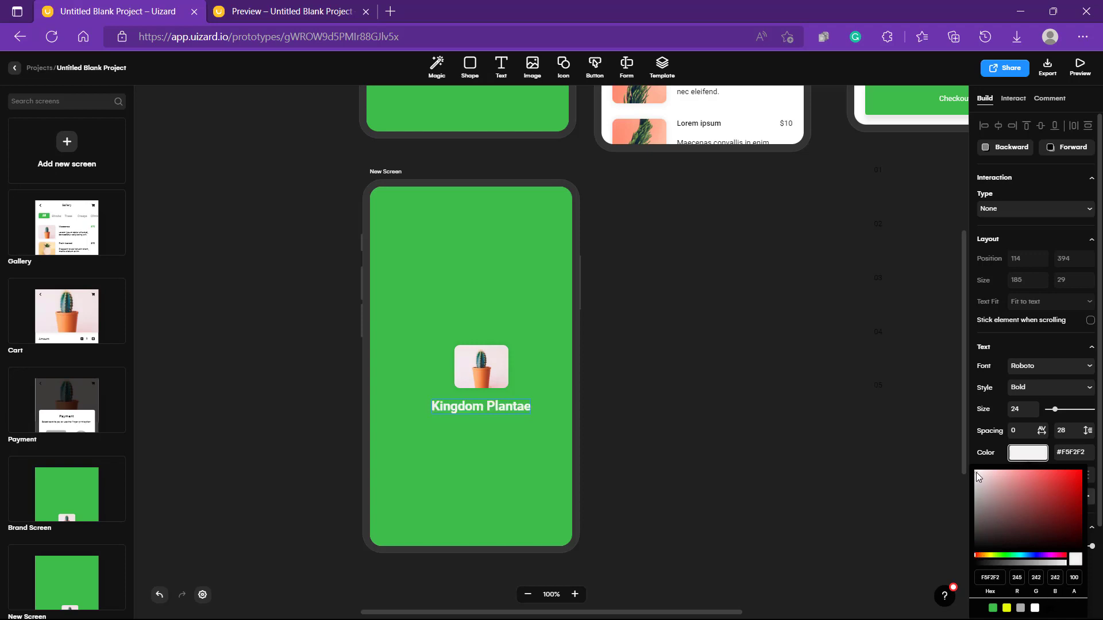
pyautogui.click(916, 439)
# - Rename the new green screen as "start screen"
pyautogui.scroll(2, 785, 393)
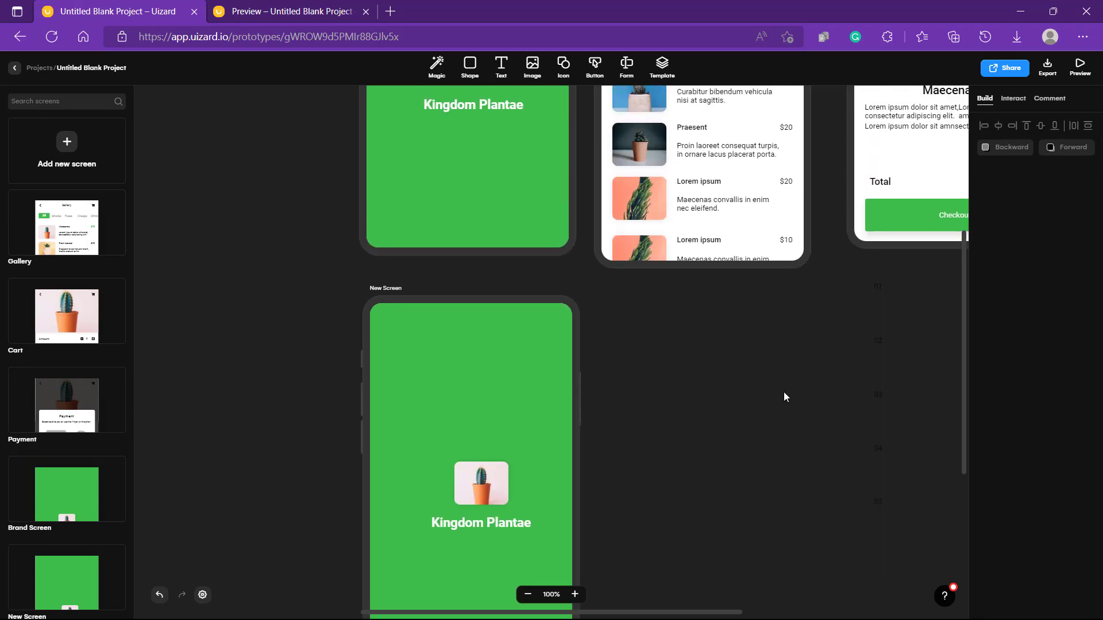
pyautogui.scroll(-1, 785, 393)
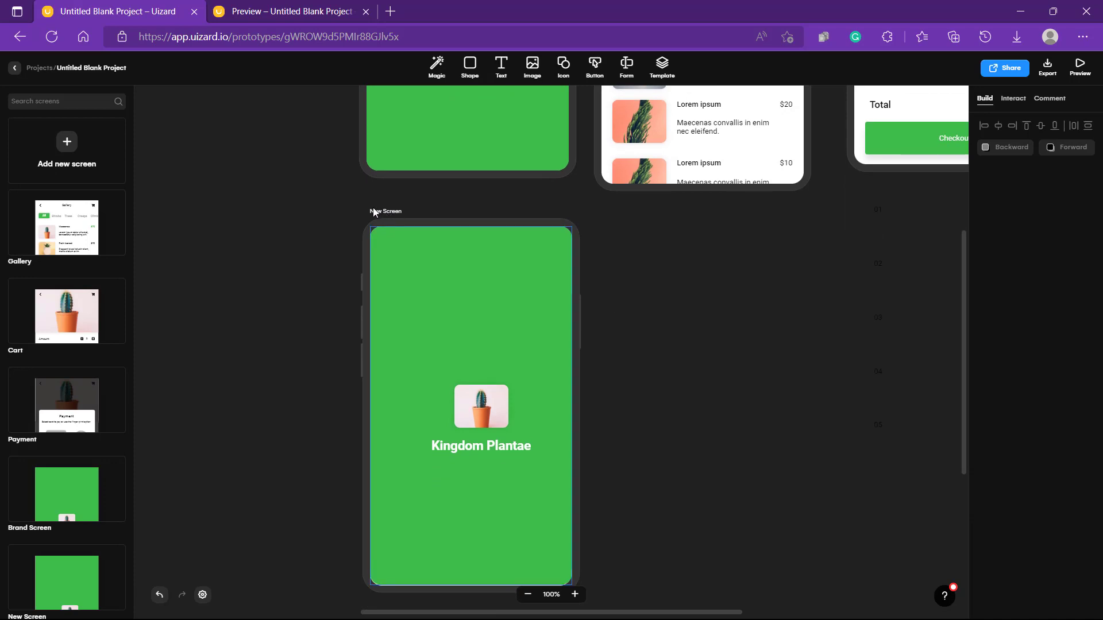
pyautogui.click(378, 212)
pyautogui.doubleClick(378, 212)
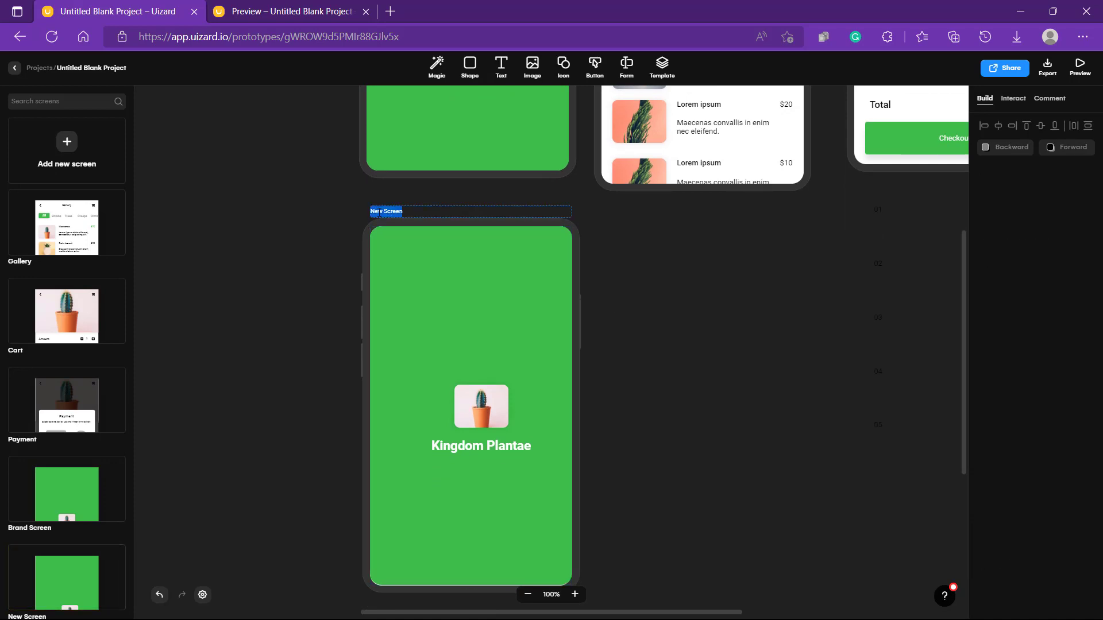
pyautogui.write('bdbs')
pyautogui.press('BackSpace')
pyautogui.press('BackSpace')
pyautogui.write('start')
pyautogui.click(718, 378)
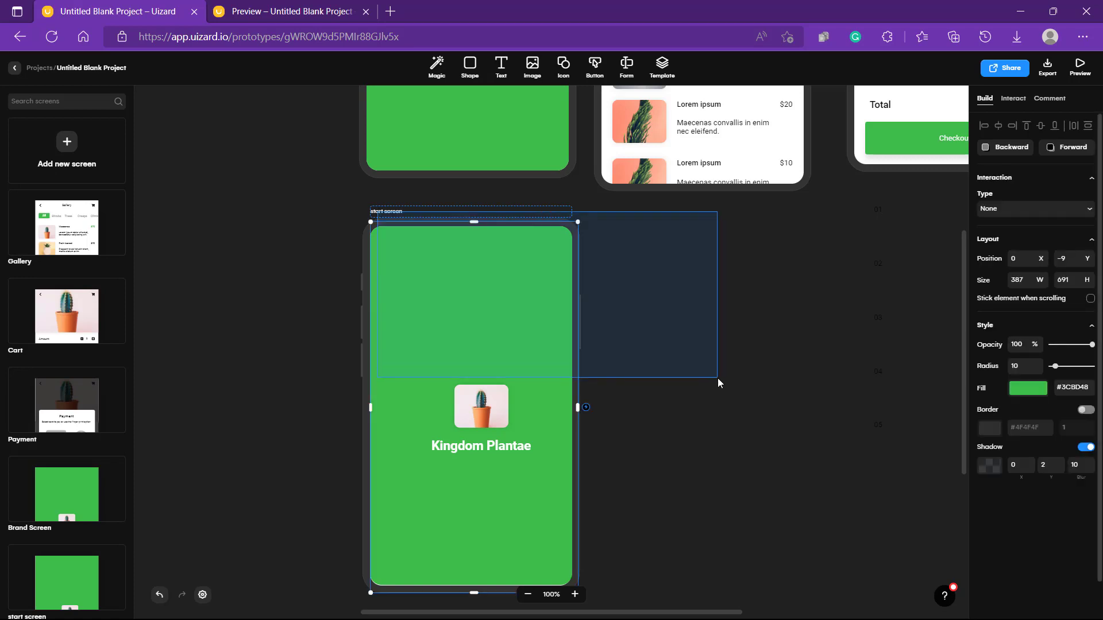
pyautogui.scroll(5, 698, 396)
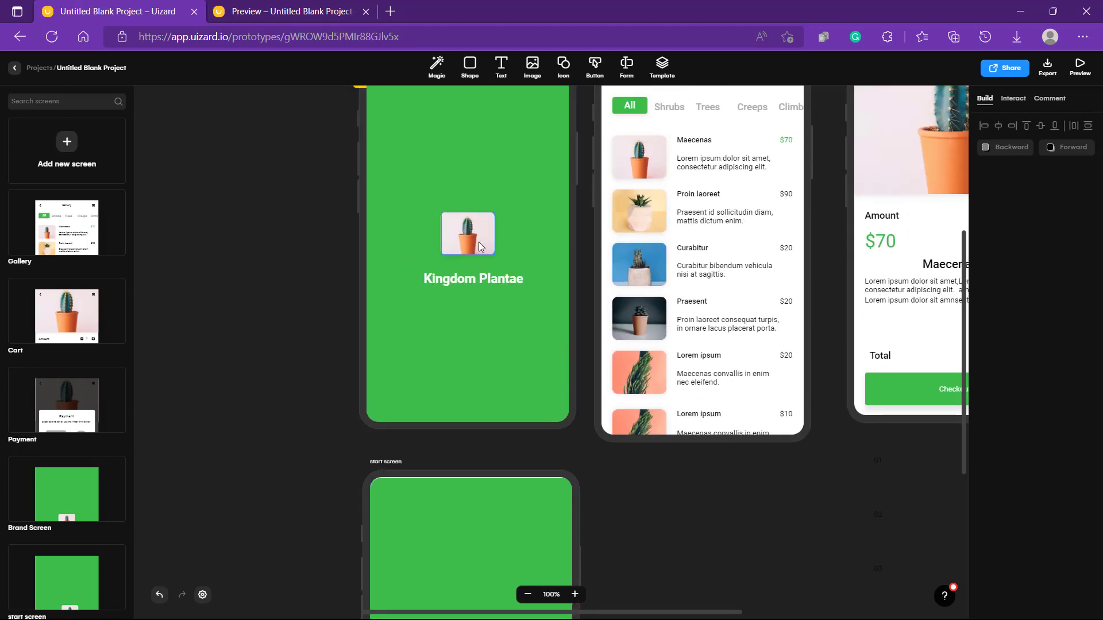
pyautogui.scroll(1, 478, 242)
pyautogui.scroll(-6, 478, 247)
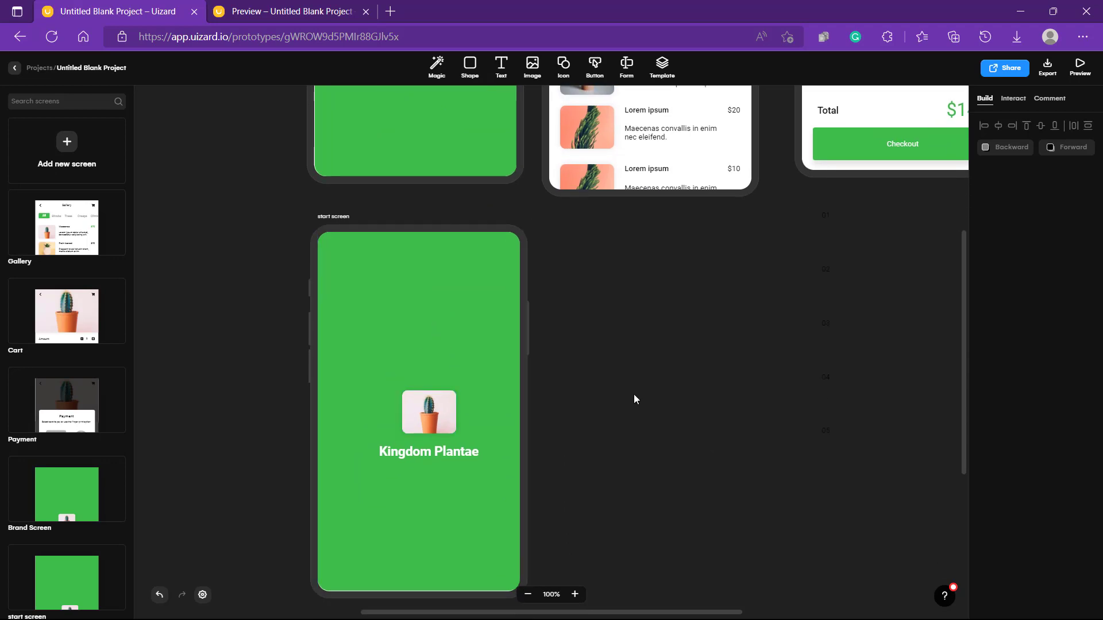
pyautogui.scroll(7, 635, 399)
pyautogui.hscroll(3, 634, 399)
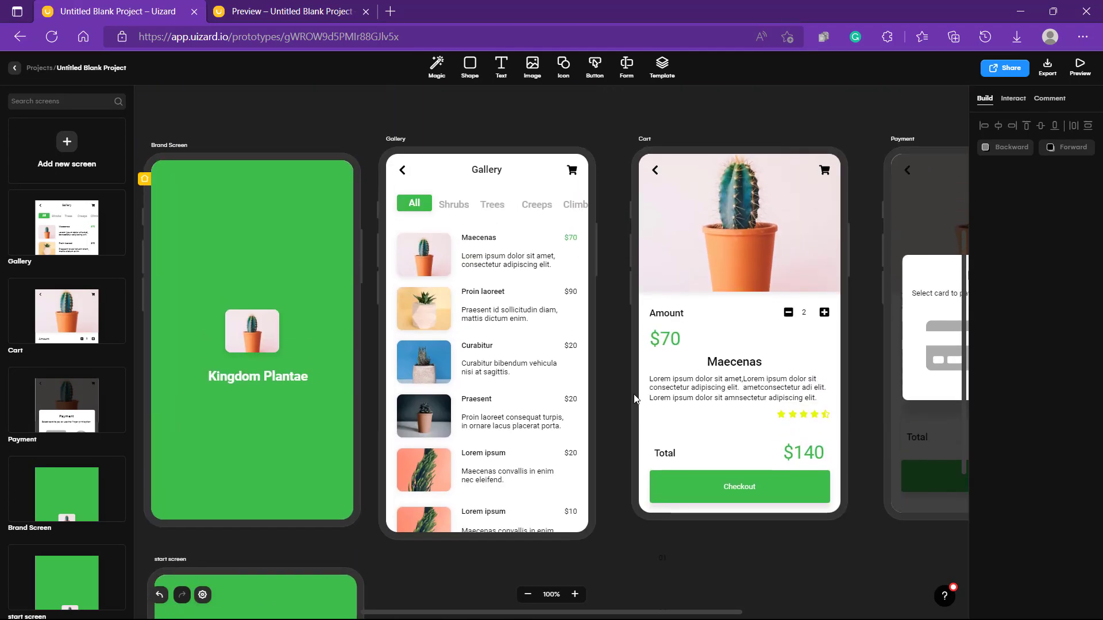